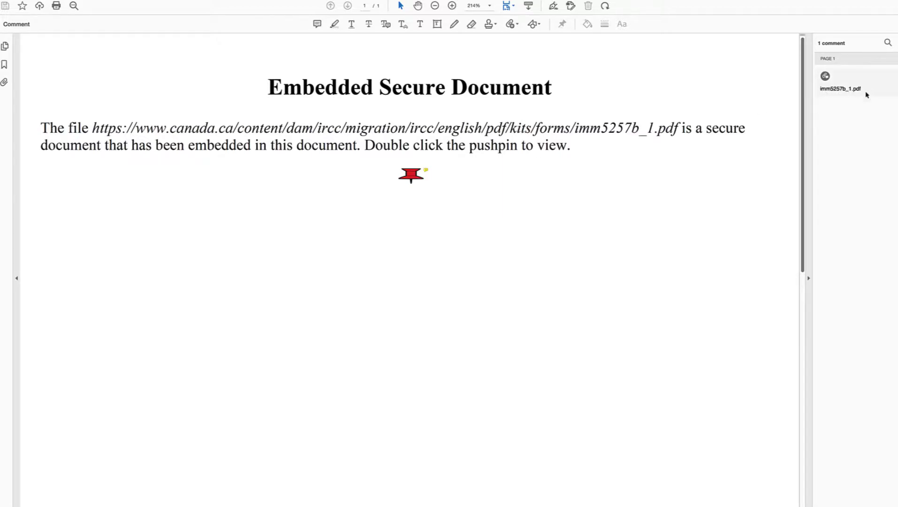
Step: Open the embedded secure document imm5257b_1.pdf attached to the page
click(411, 178)
double_click(411, 177)
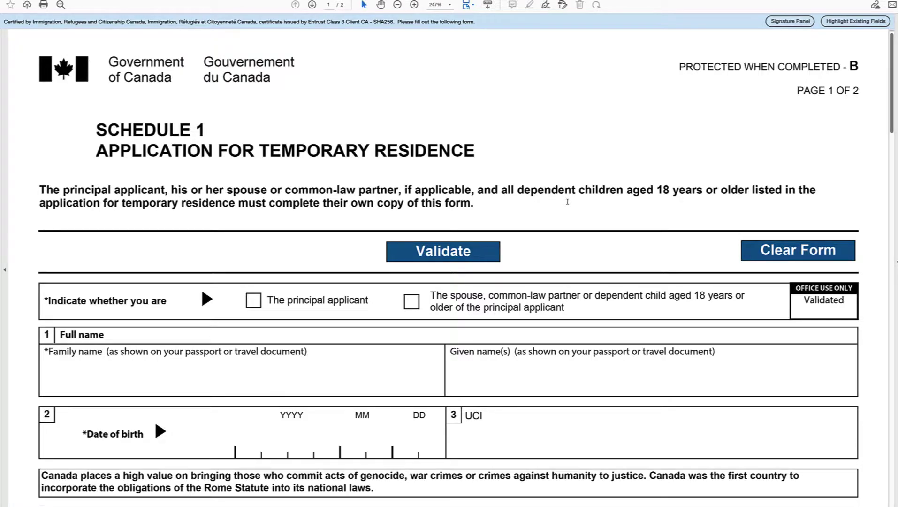
scroll(567, 202, down, 1)
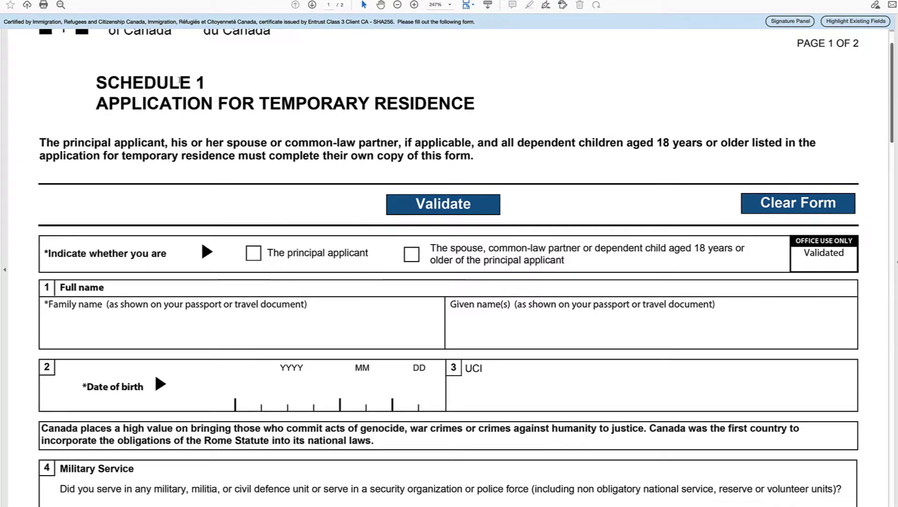
scroll(263, 85, up, 1)
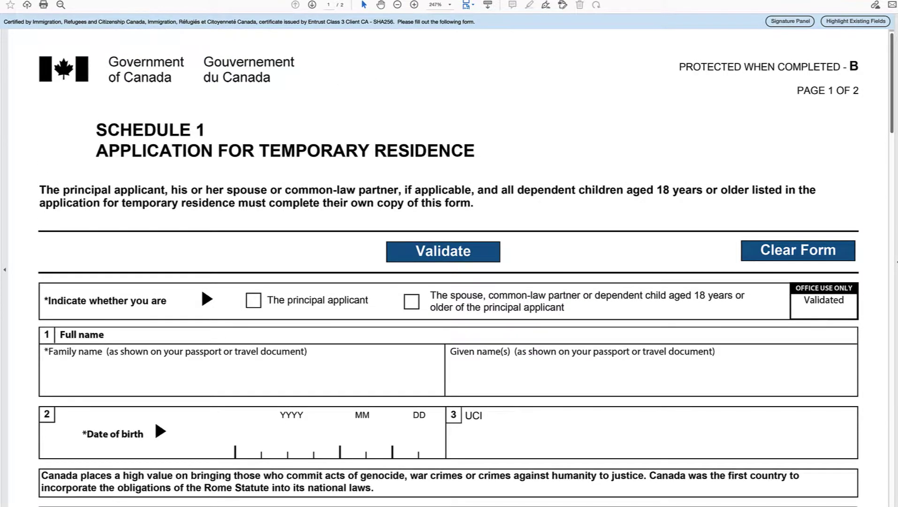
mouse_move(421, 5)
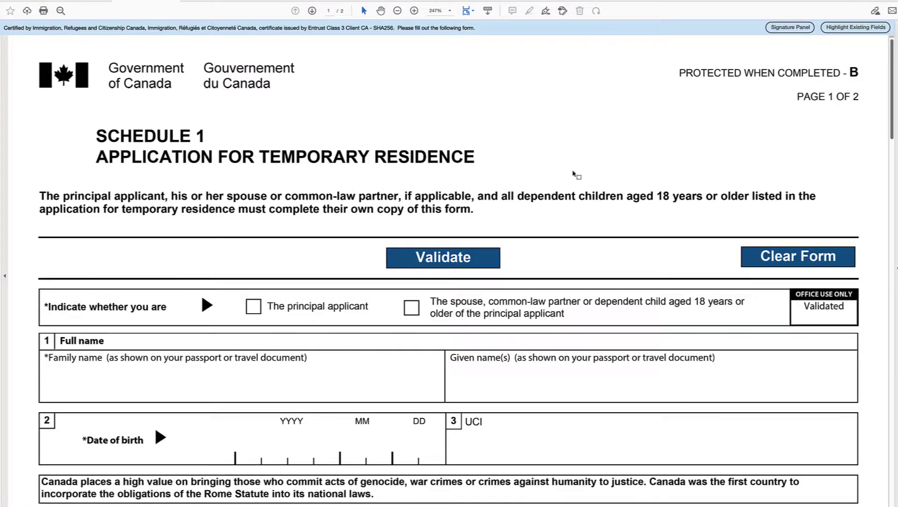
Step: Clear all data from the Schedule 1 form and indicate that the applicant is the principal applicant
scroll(586, 171, down, 3)
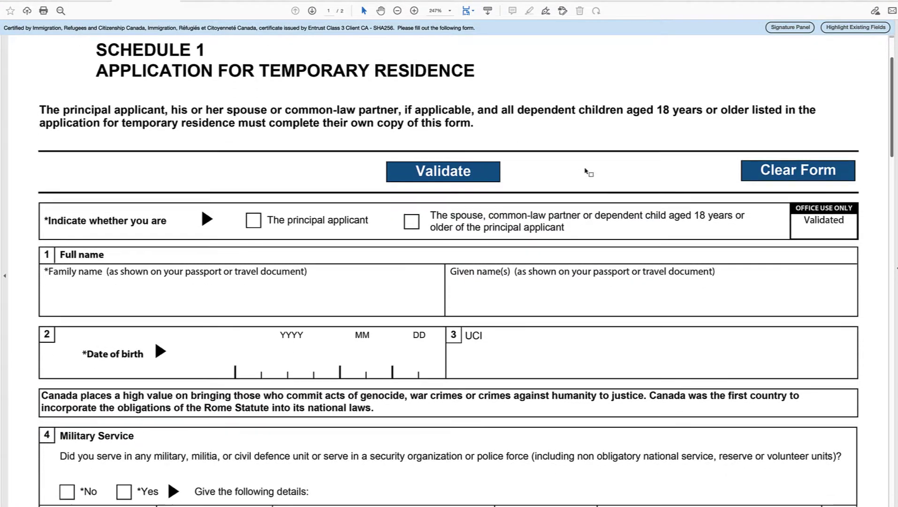
scroll(586, 171, down, 1)
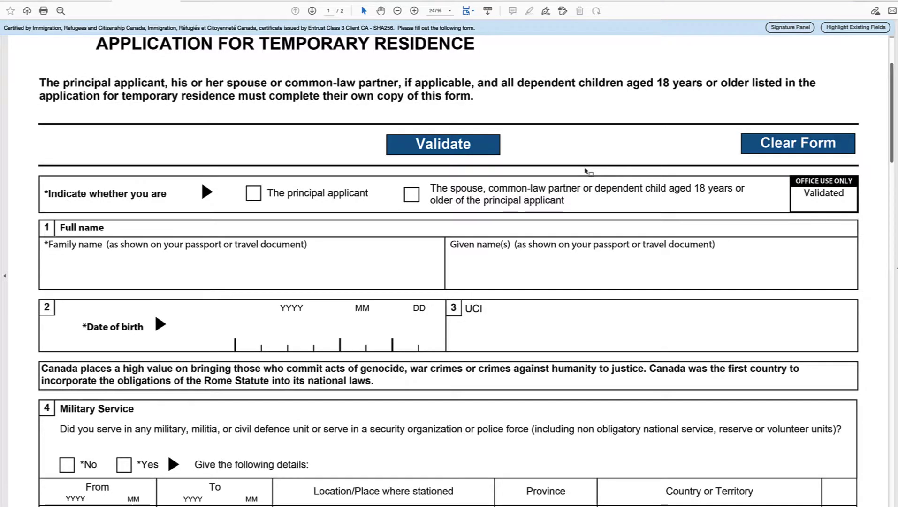
scroll(586, 171, down, 1)
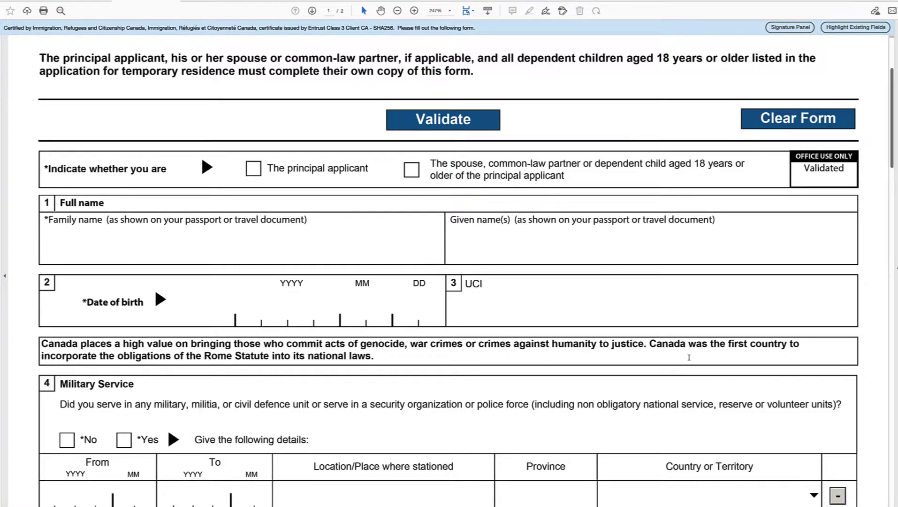
click(786, 121)
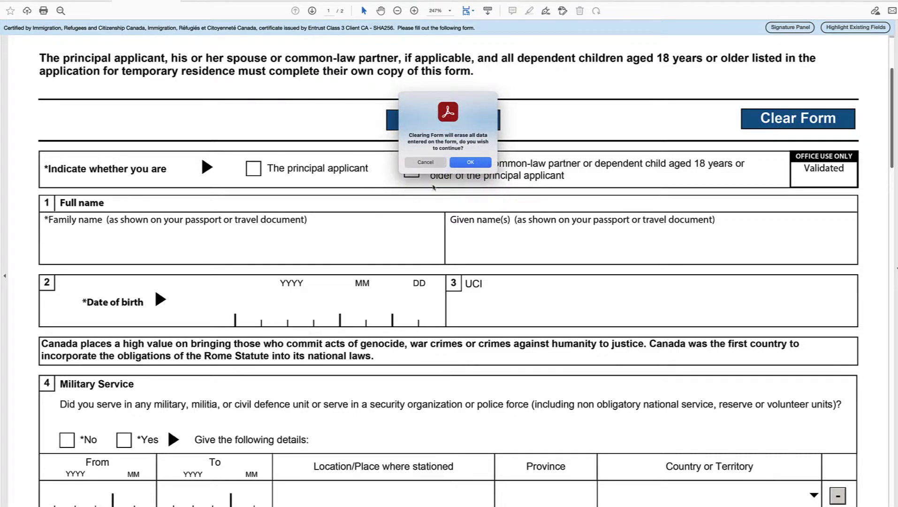
click(467, 163)
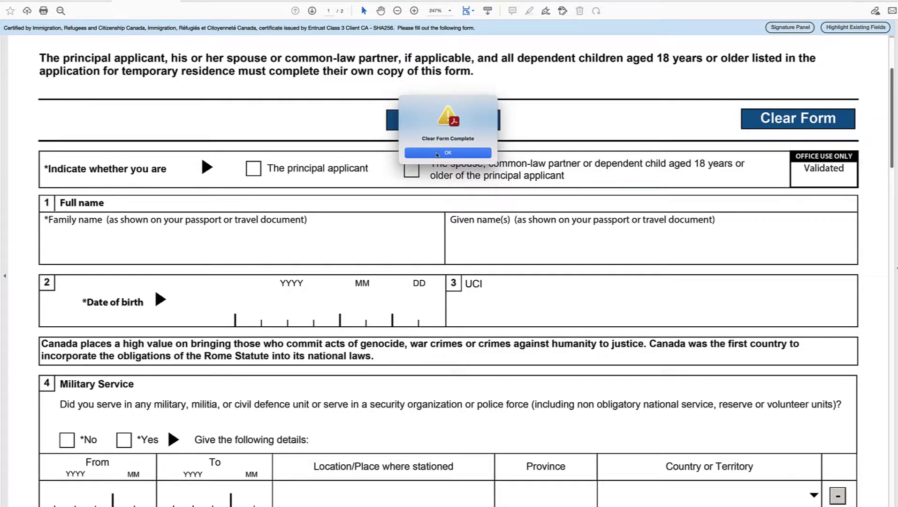
click(437, 153)
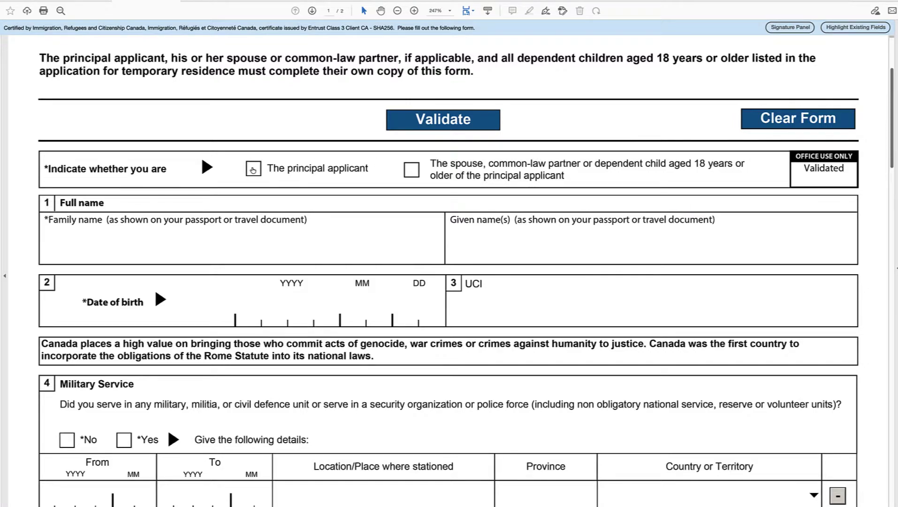
click(253, 170)
Step: Answer Yes to the Military Service question and browse the country or territory choices for its first row
scroll(317, 172, down, 3)
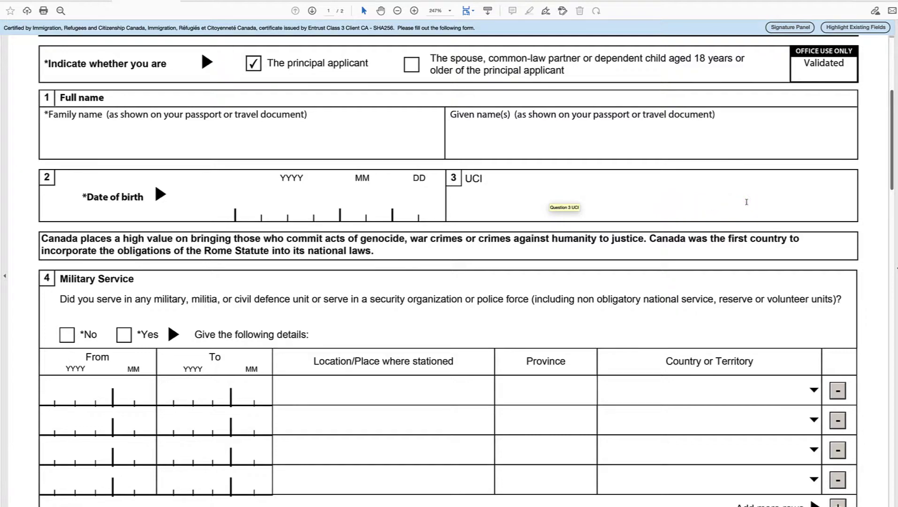
scroll(746, 201, down, 3)
scroll(745, 202, down, 8)
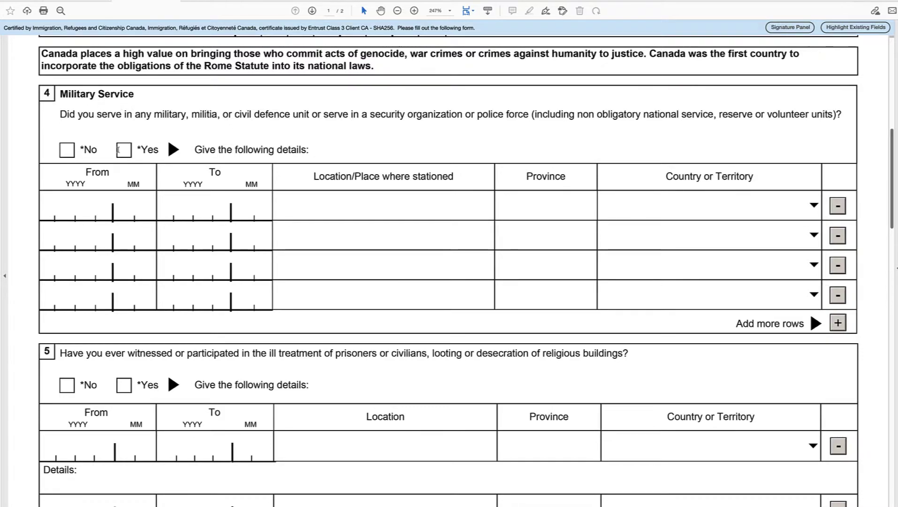
click(124, 150)
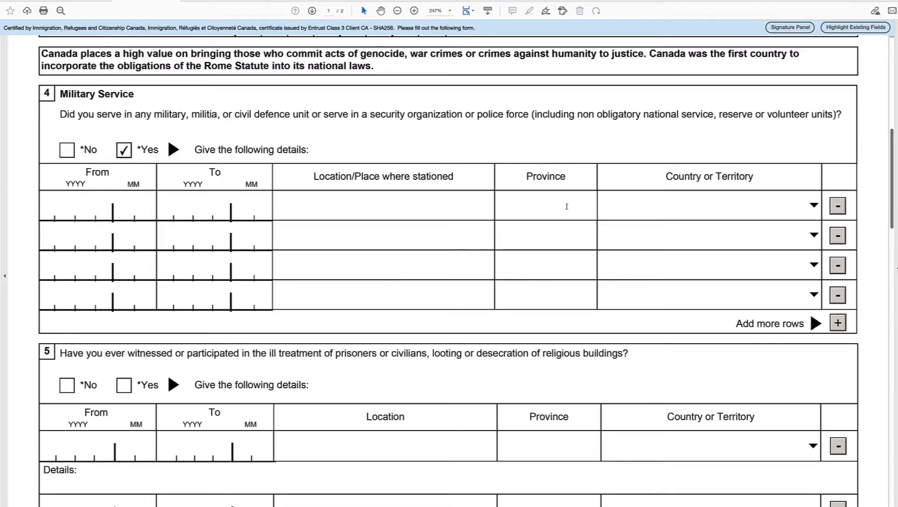
click(814, 206)
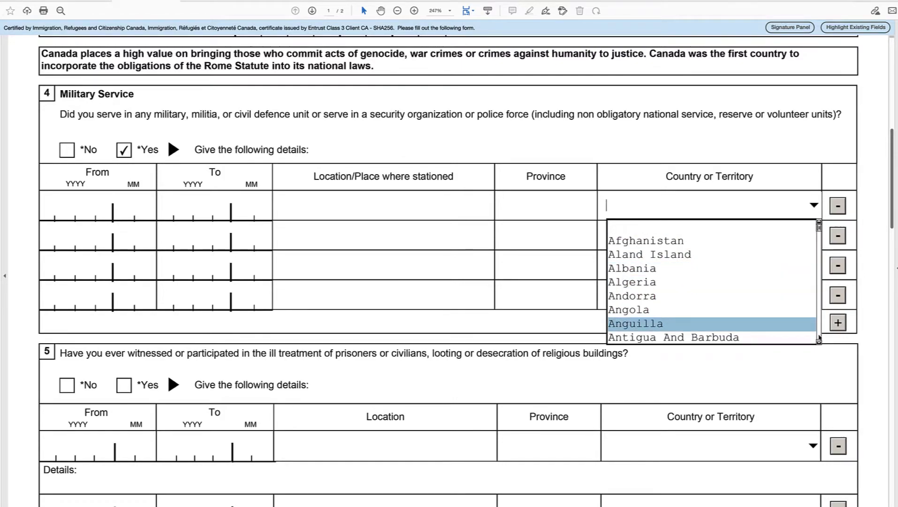
scroll(819, 343, down, 5)
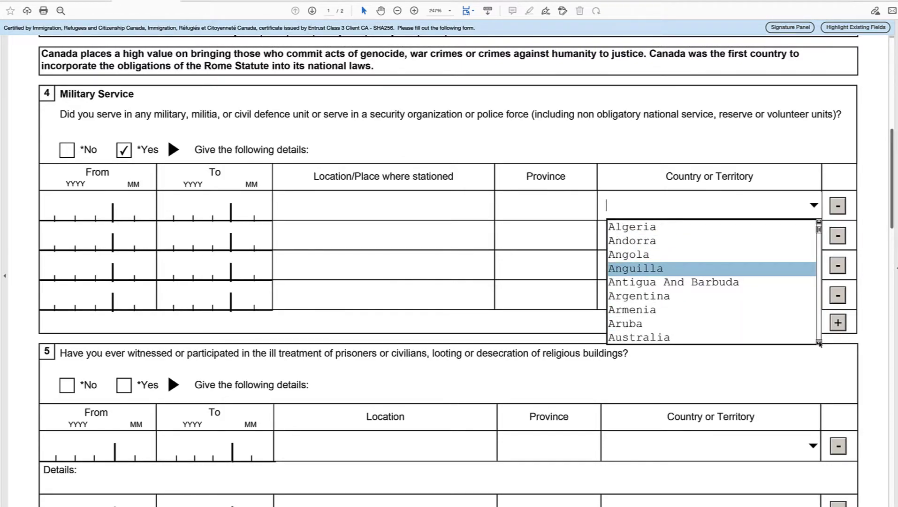
scroll(819, 343, down, 5)
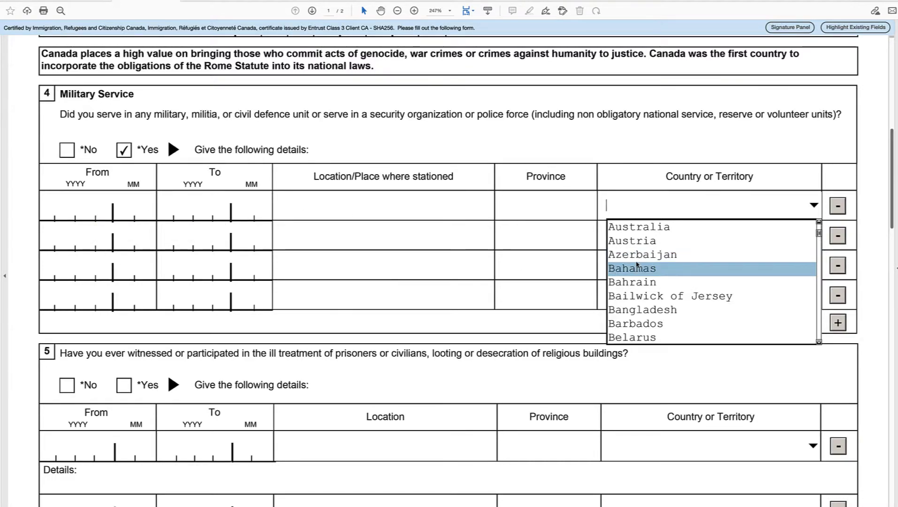
click(781, 149)
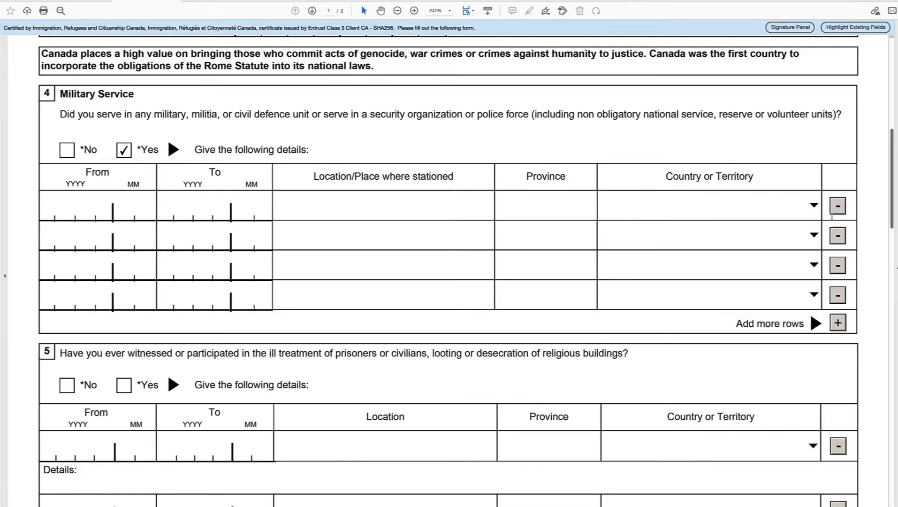
Step: Remove rows from the Military Service table until one is left, and add two new rows
click(838, 236)
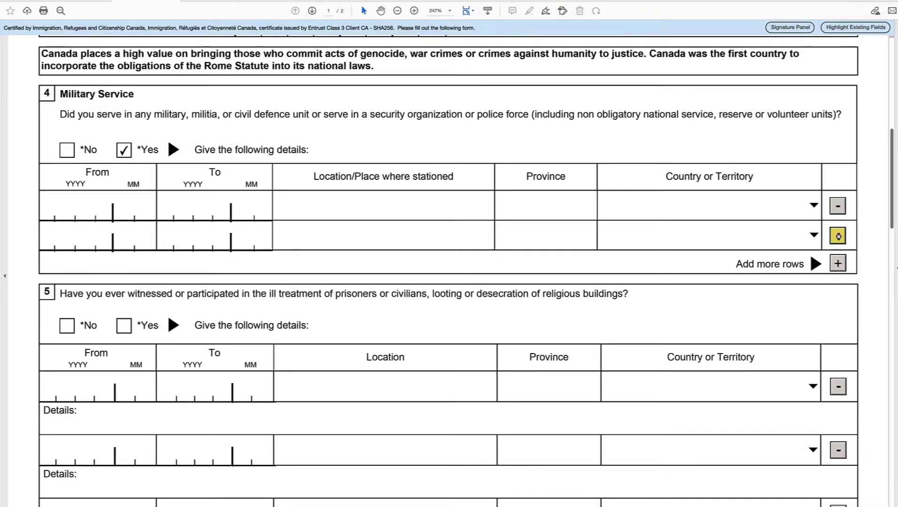
click(838, 236)
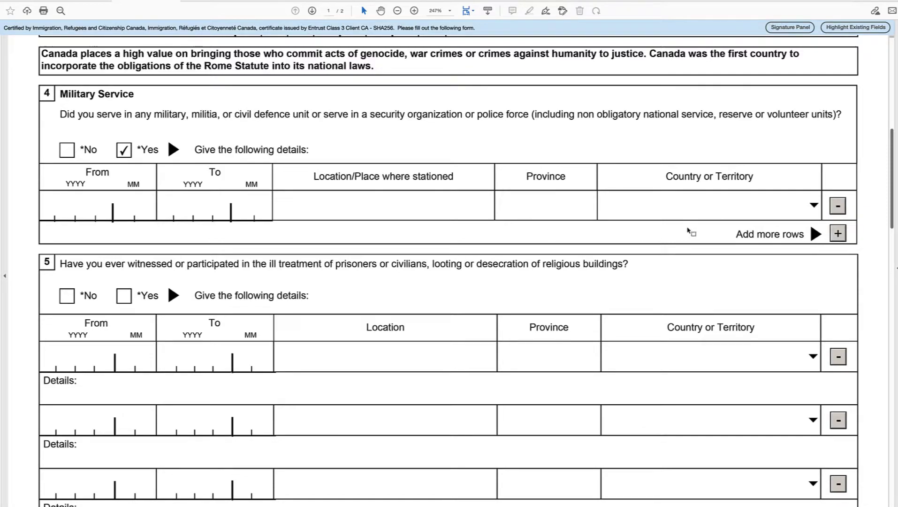
click(838, 234)
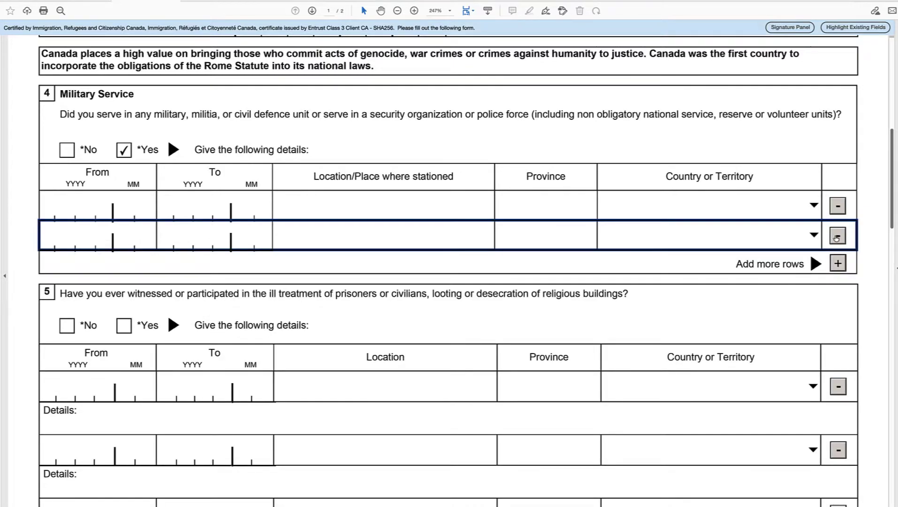
click(838, 263)
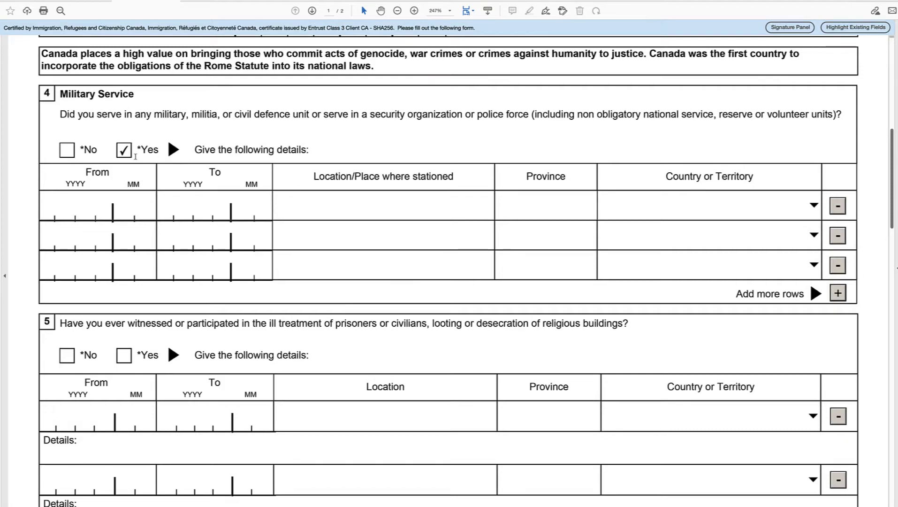
Step: Answer No to the Military Service question and to question 5 about ill treatment of prisoners or civilians
click(67, 150)
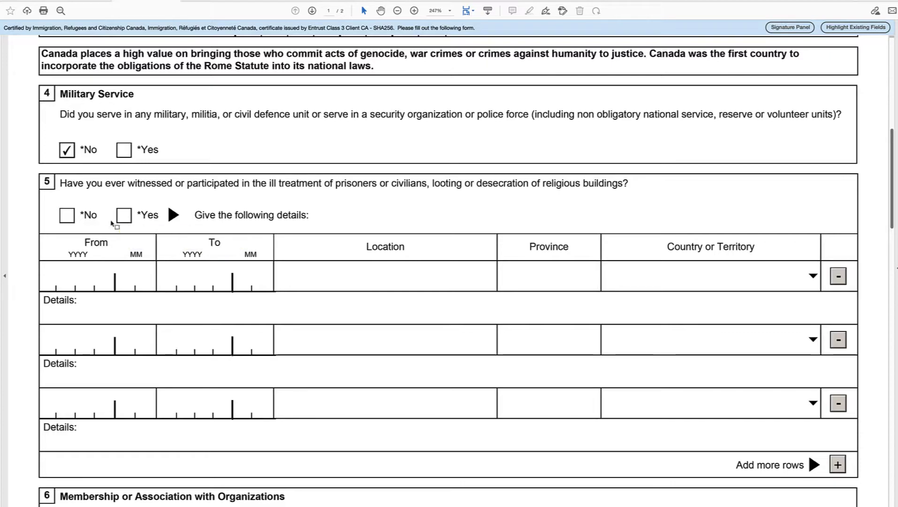
click(69, 216)
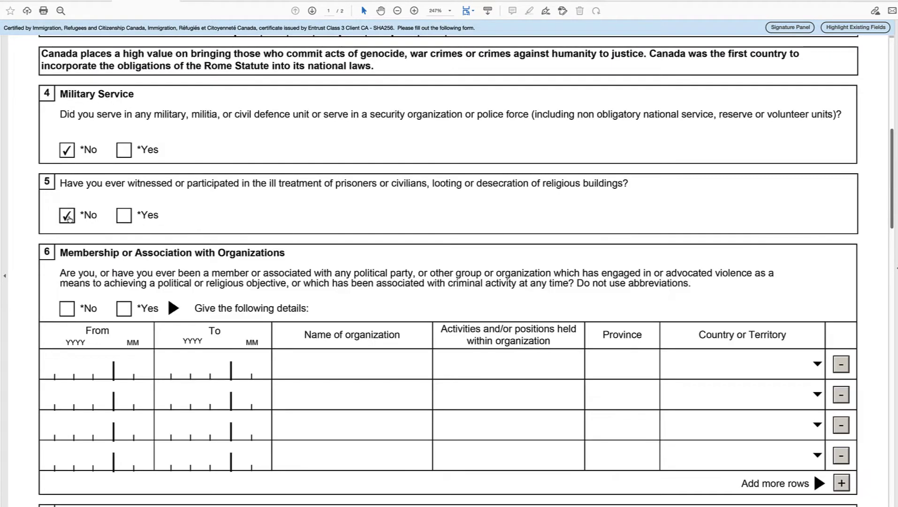
Step: Try removing and re-adding a details row in question 5 under Yes, and return the answer to No
click(124, 215)
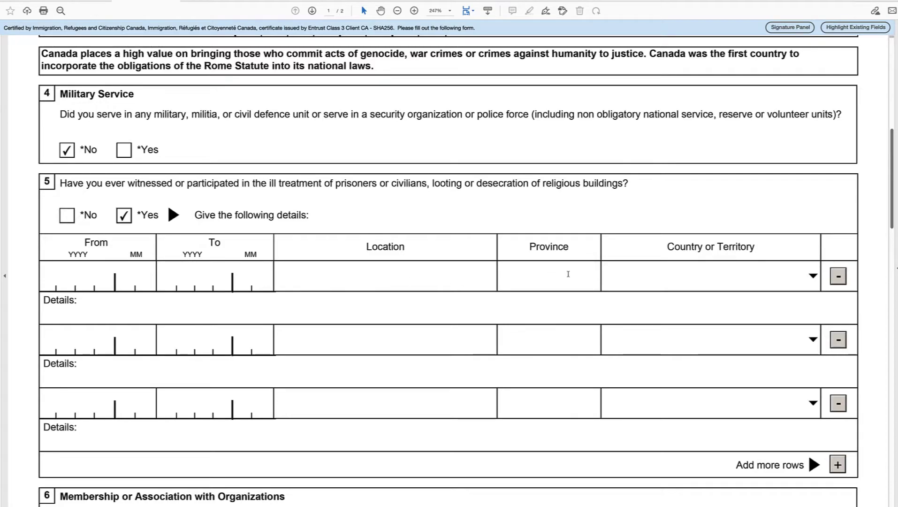
click(813, 276)
click(813, 277)
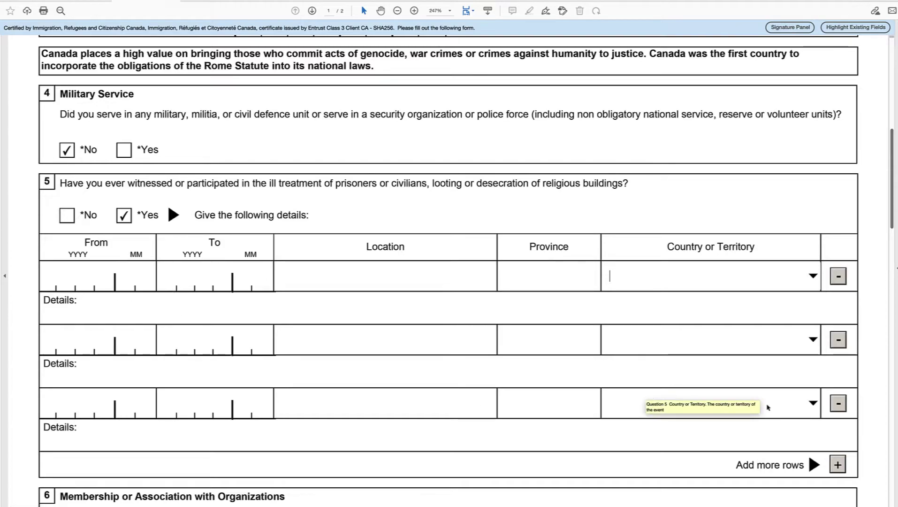
click(838, 403)
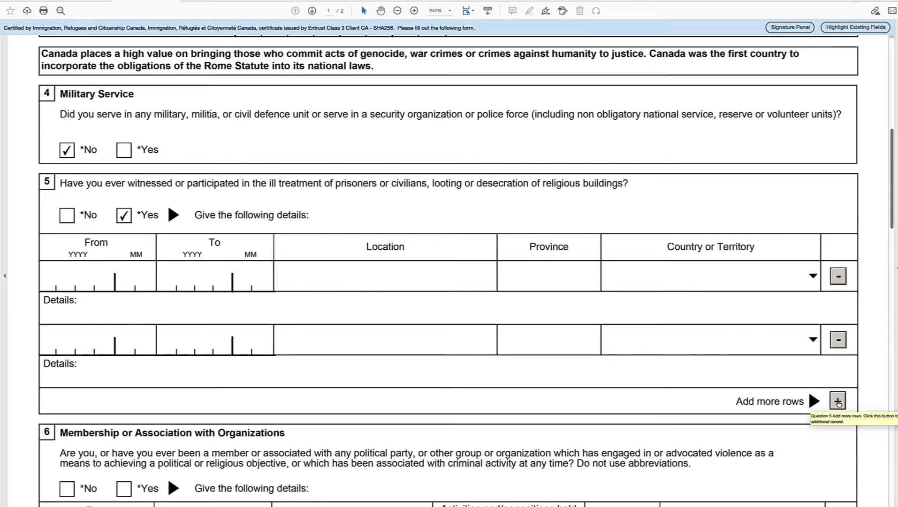
click(838, 403)
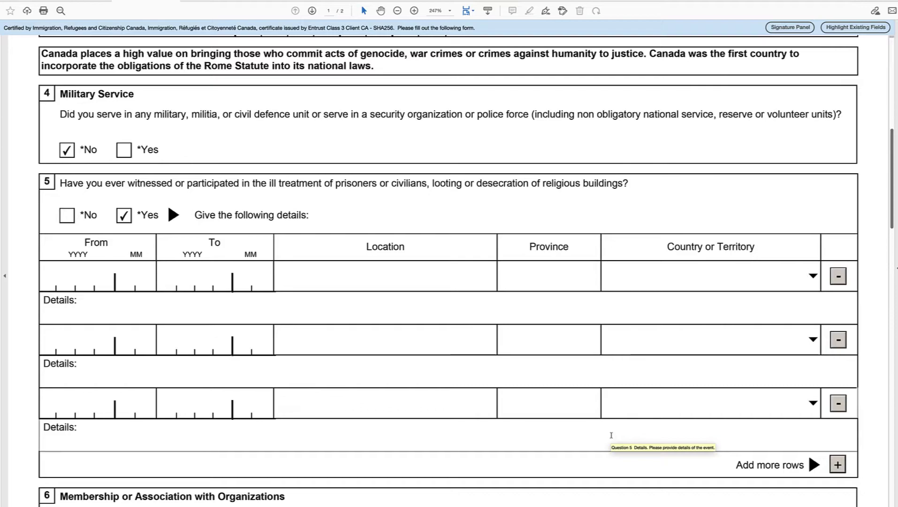
click(67, 215)
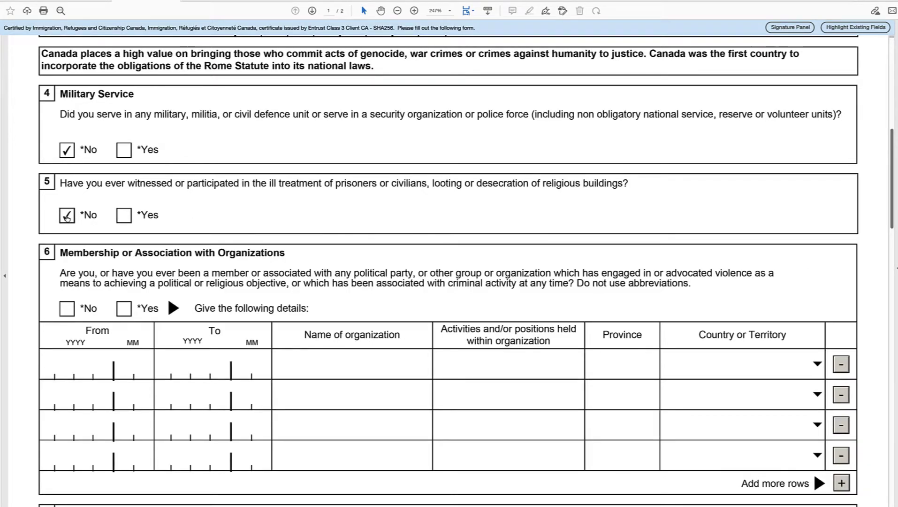
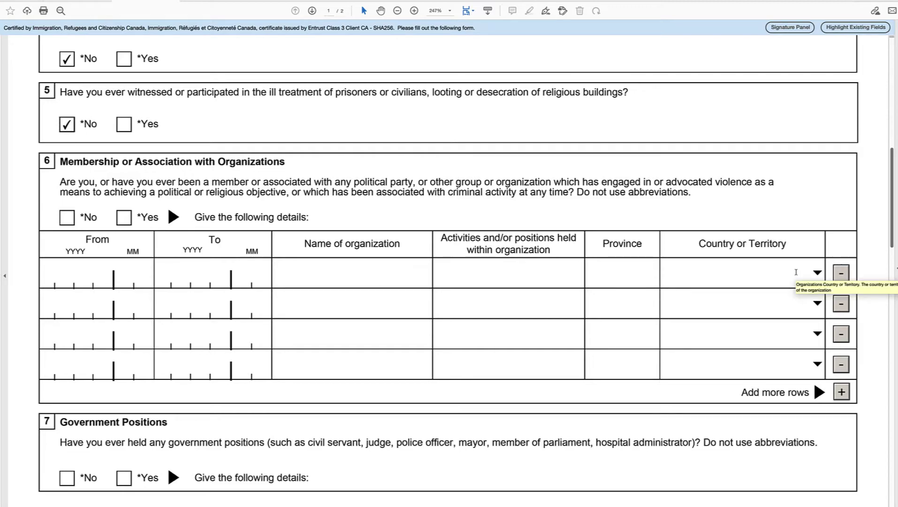
Step: View the country choices in the Membership or Association with Organizations table, and remove and re-add one of its rows
click(818, 273)
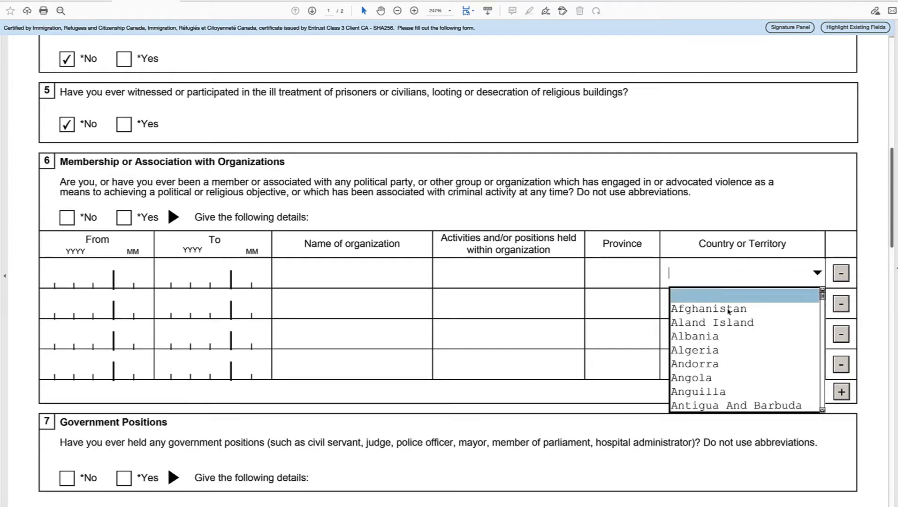
click(840, 276)
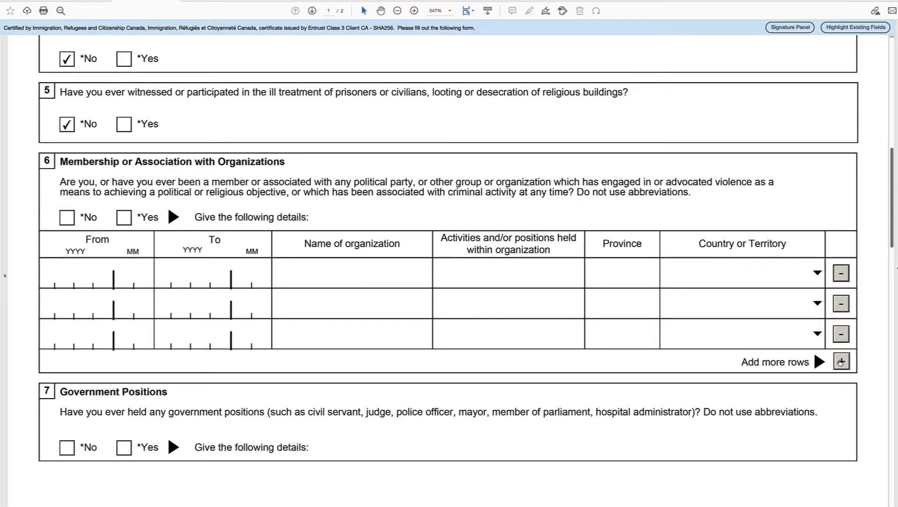
click(841, 362)
click(842, 392)
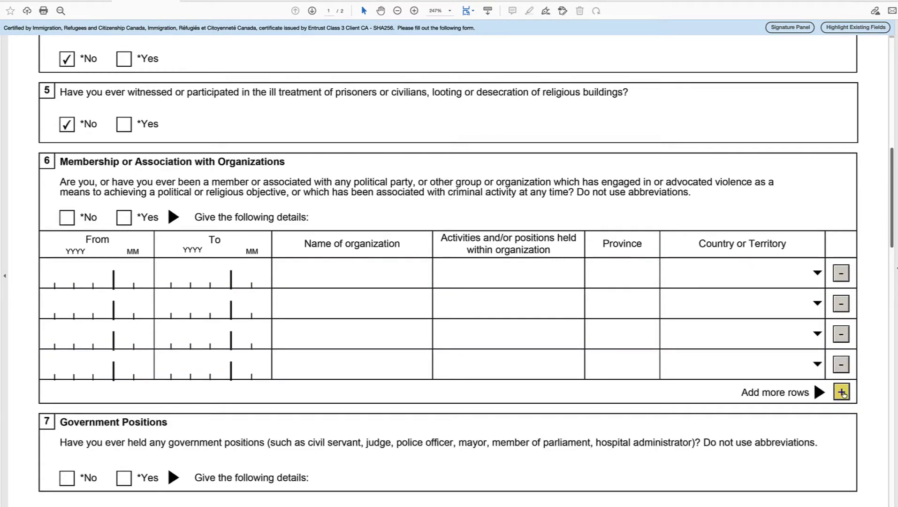
Step: Answer No to question 6 about membership or association with organizations
click(125, 219)
click(65, 219)
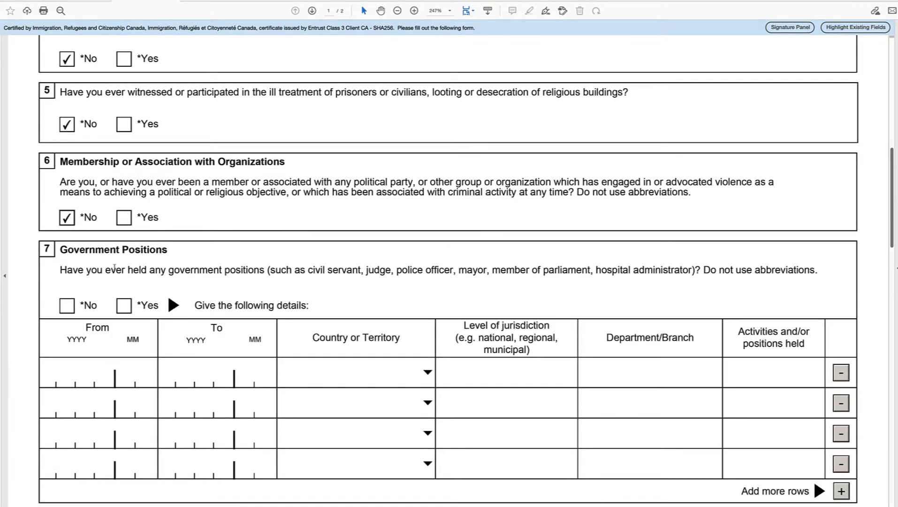
scroll(314, 225, down, 1)
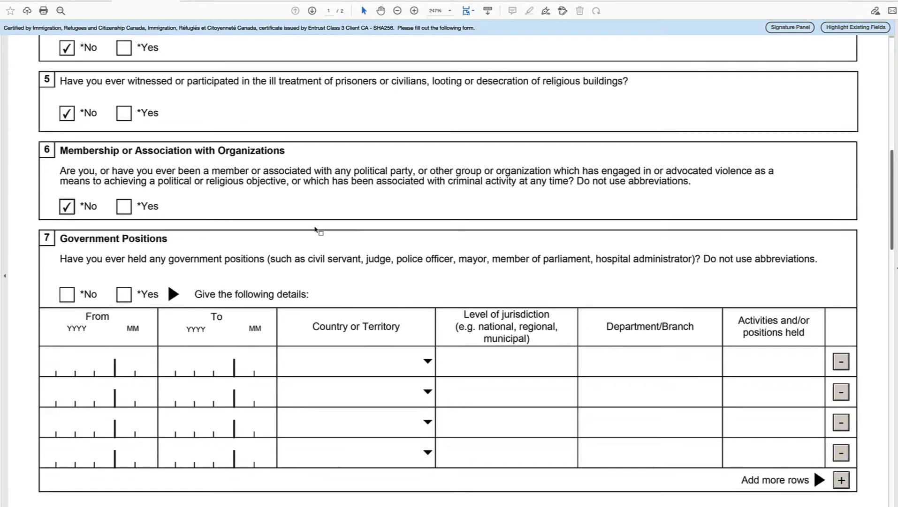
scroll(314, 229, down, 2)
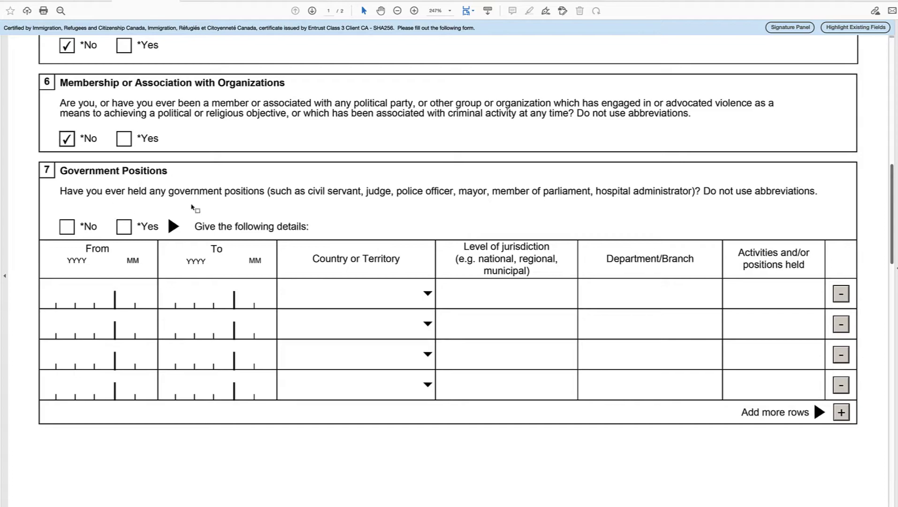
Step: Answer No to question 7 about government positions, also trying Yes and removing one details row before returning to No
click(68, 227)
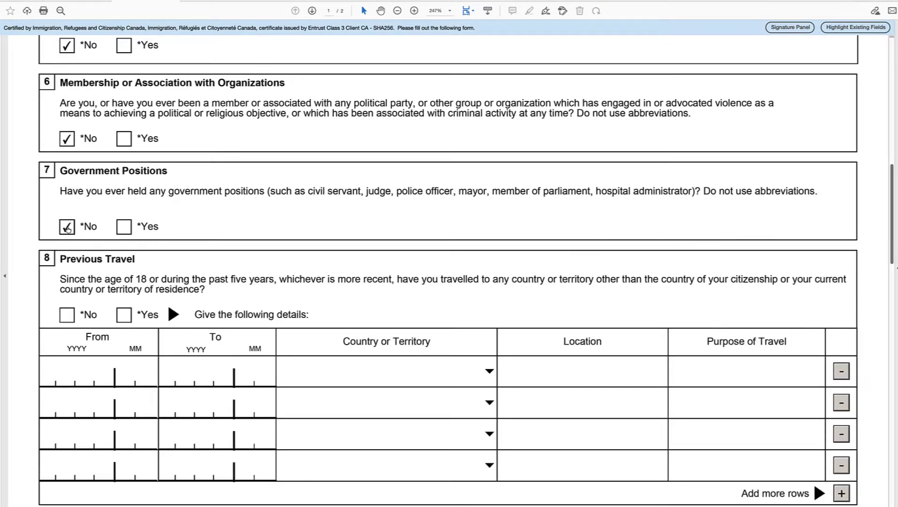
click(123, 228)
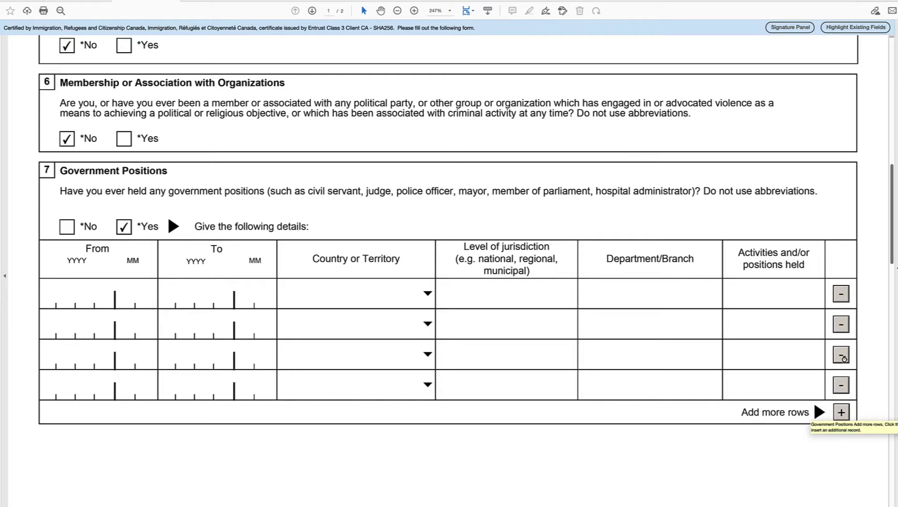
click(842, 386)
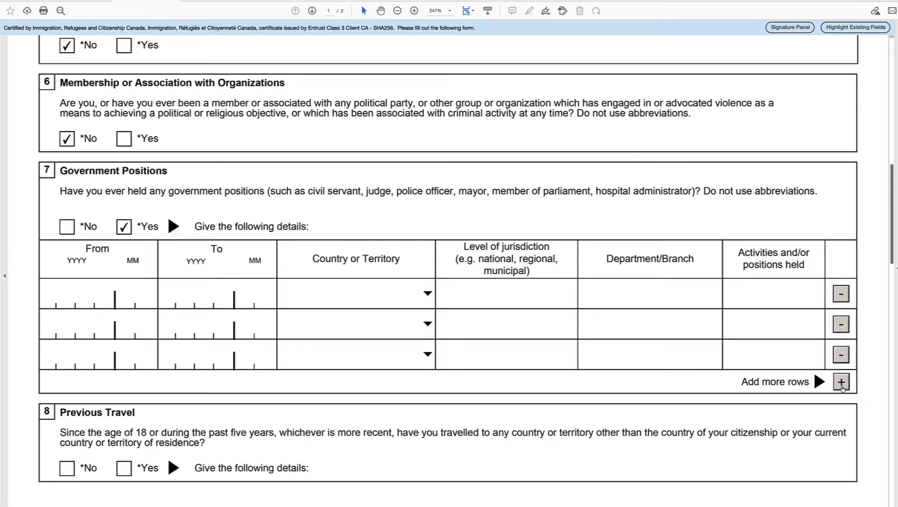
click(67, 227)
Step: Select the phrase "age of 18 or during the past five years" in question 8, and its wording on citizenship and current residence
scroll(209, 222, down, 3)
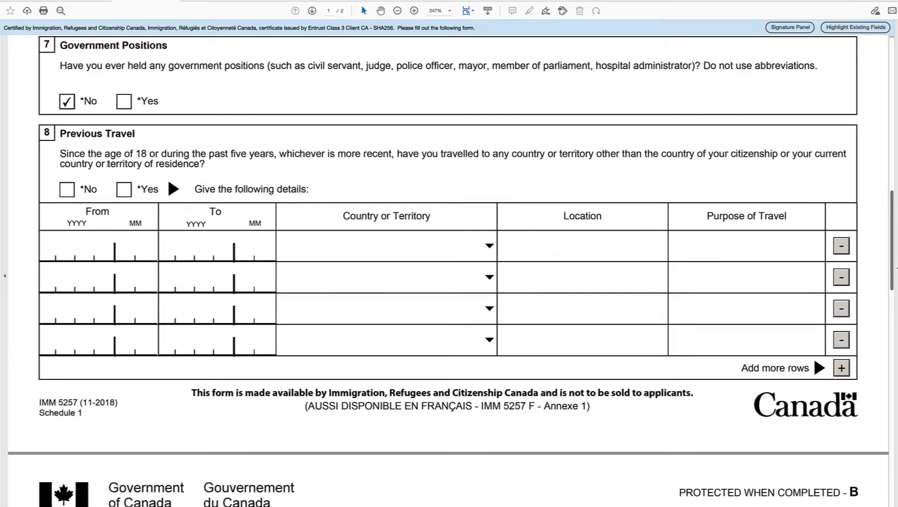
drag(107, 154, 274, 155)
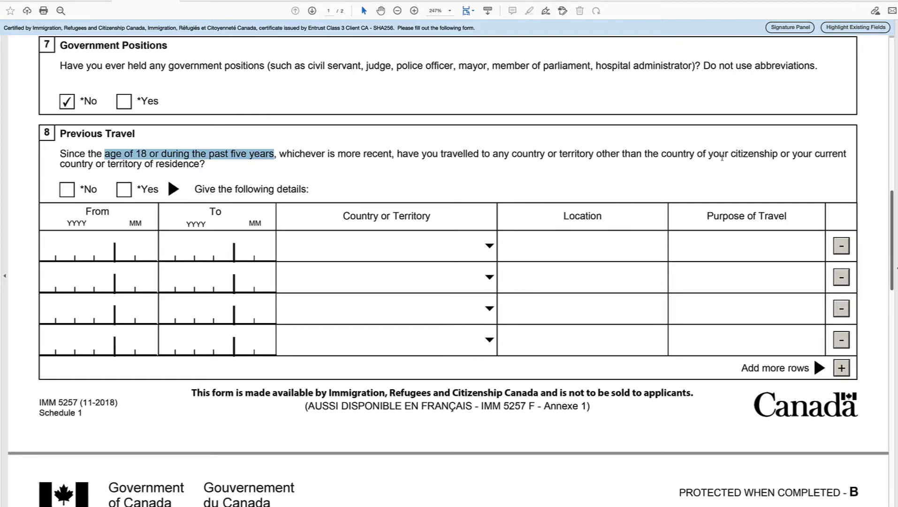
drag(730, 154, 838, 154)
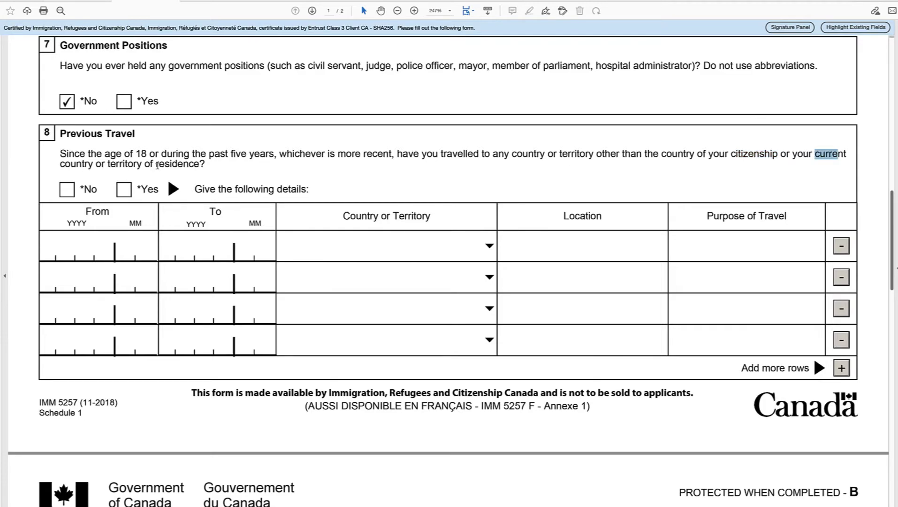
drag(156, 165, 199, 166)
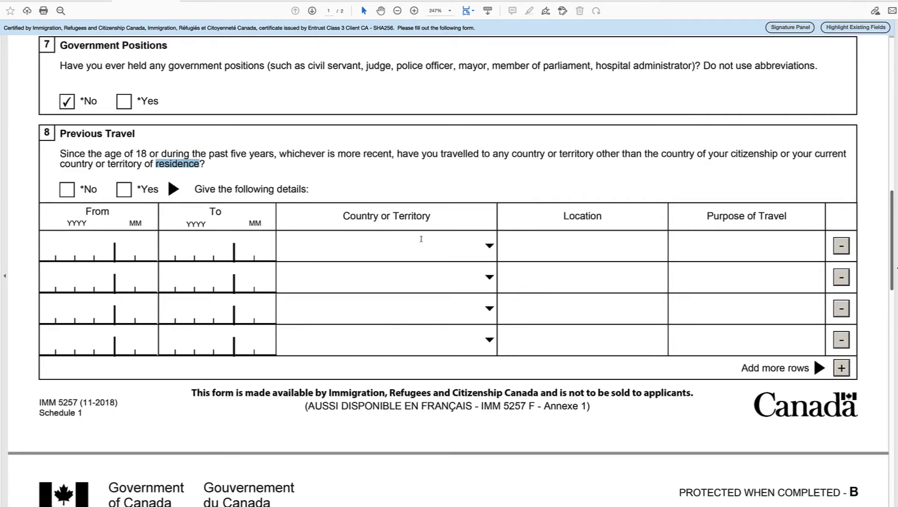
Step: Choose United States of America as the country or territory in the first row of the Previous Travel table
click(489, 245)
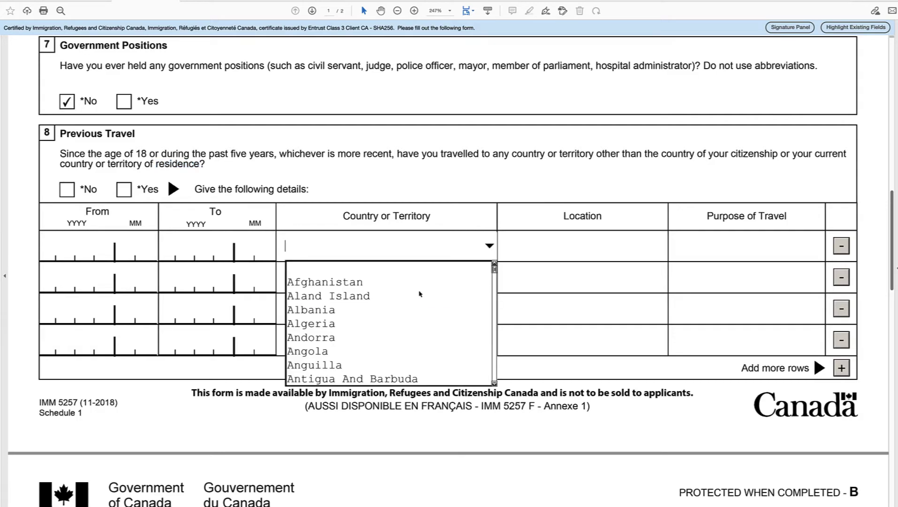
scroll(419, 293, up, 3)
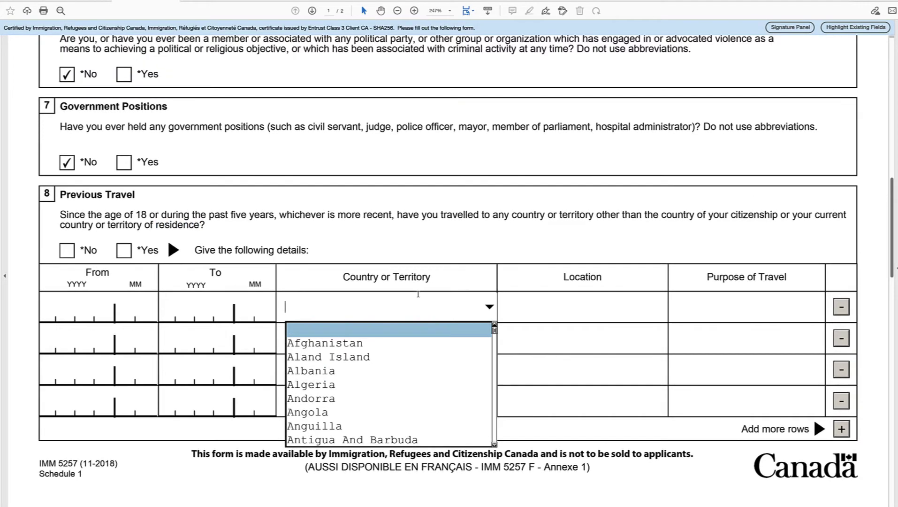
scroll(419, 300, up, 10)
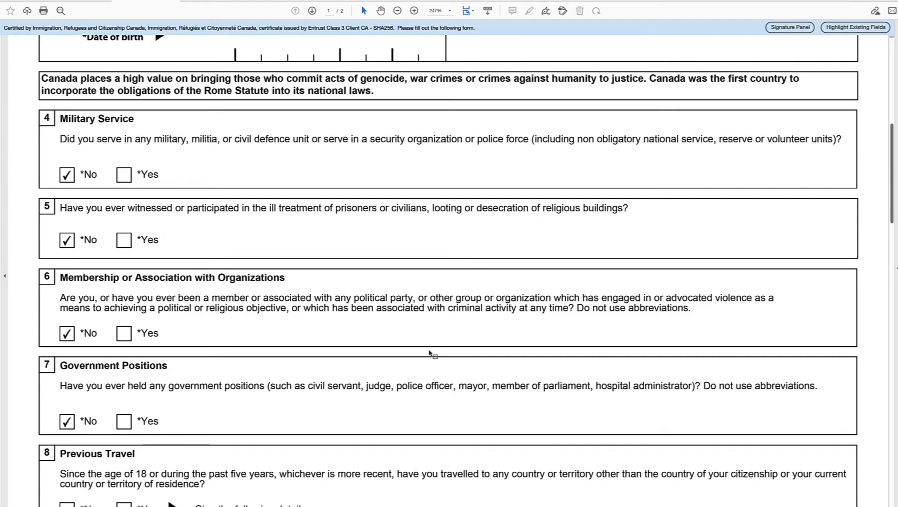
scroll(430, 354, down, 12)
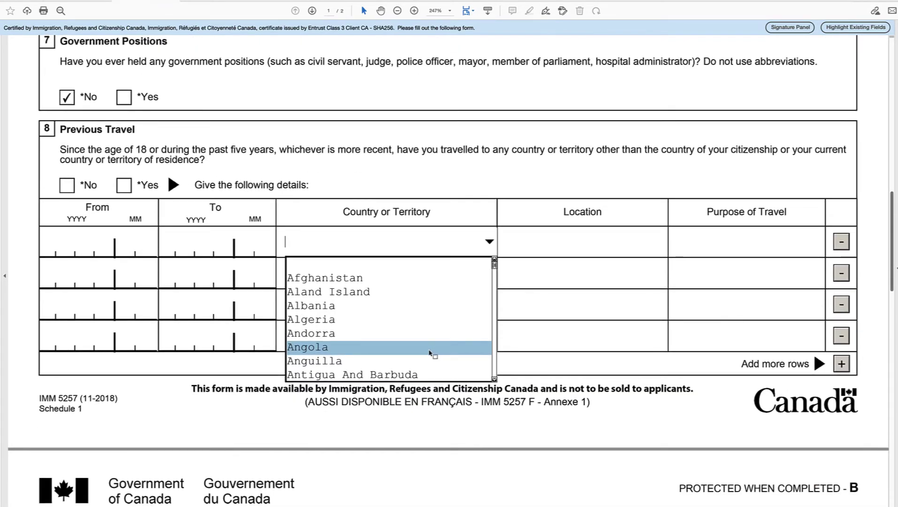
scroll(431, 354, down, 5)
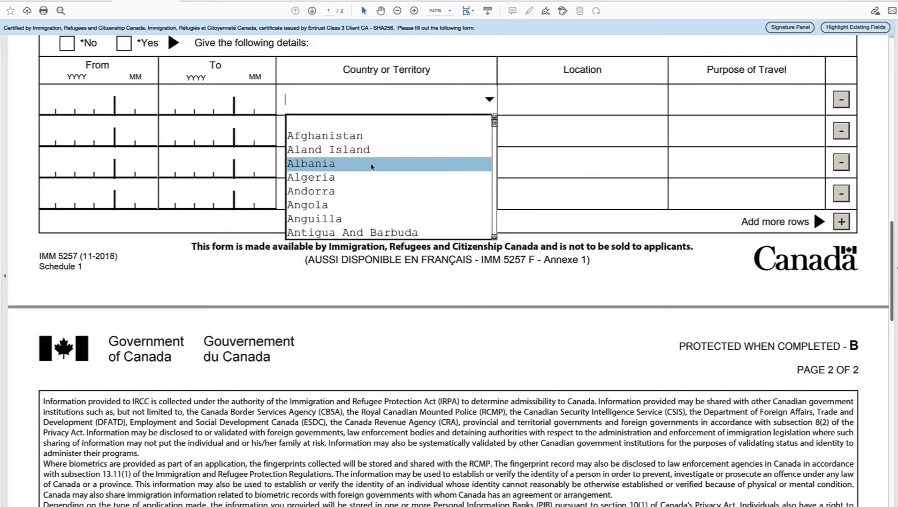
text(U.S. Minor outlying Islands)
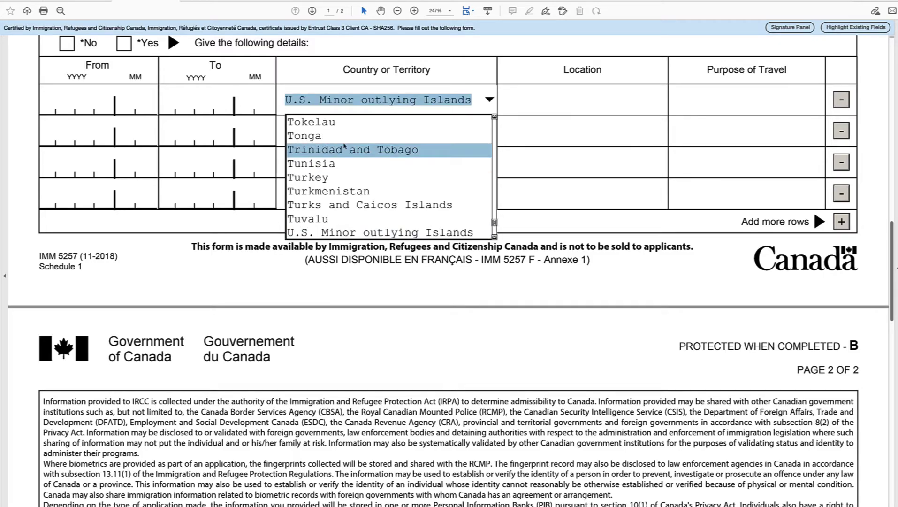
click(494, 237)
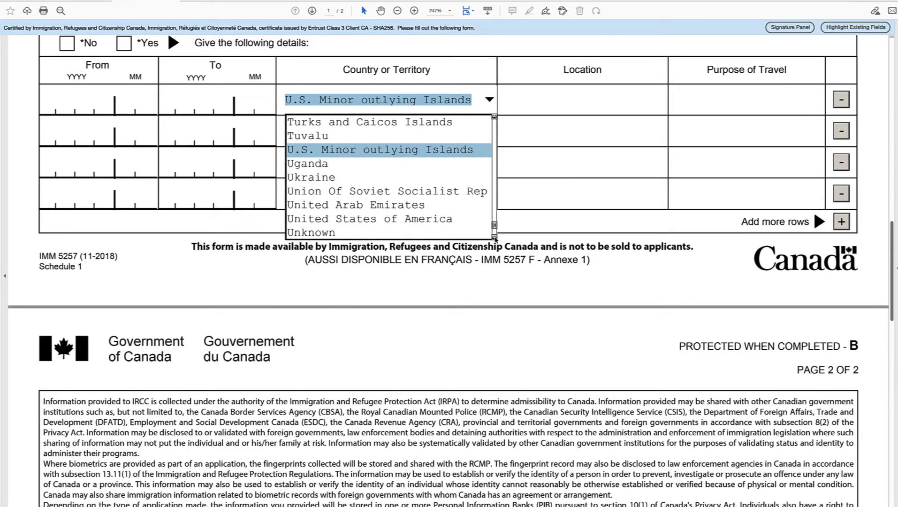
click(494, 237)
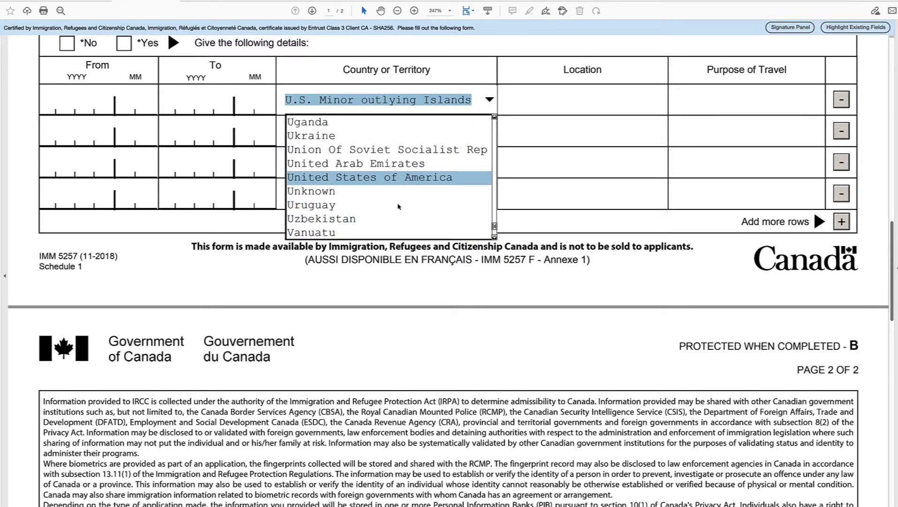
click(392, 177)
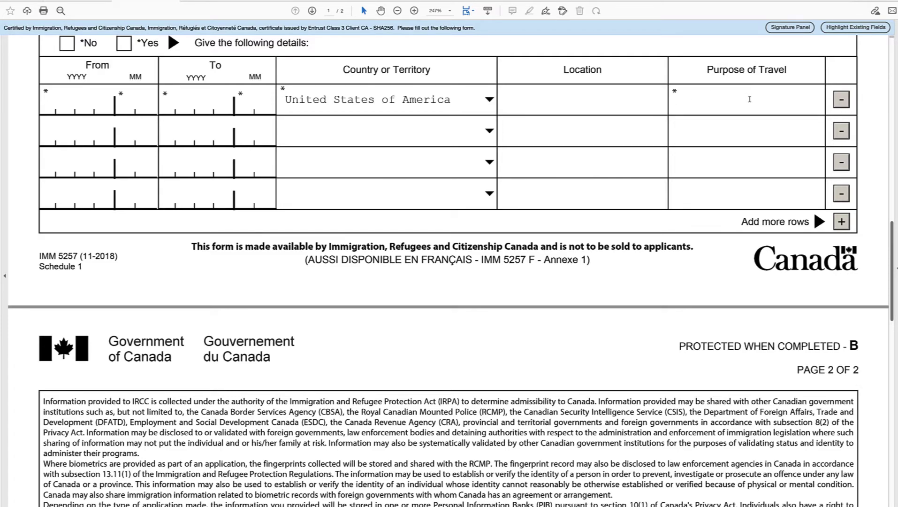
Step: Add a row to the Previous Travel table and remove one of its empty rows
scroll(750, 99, up, 1)
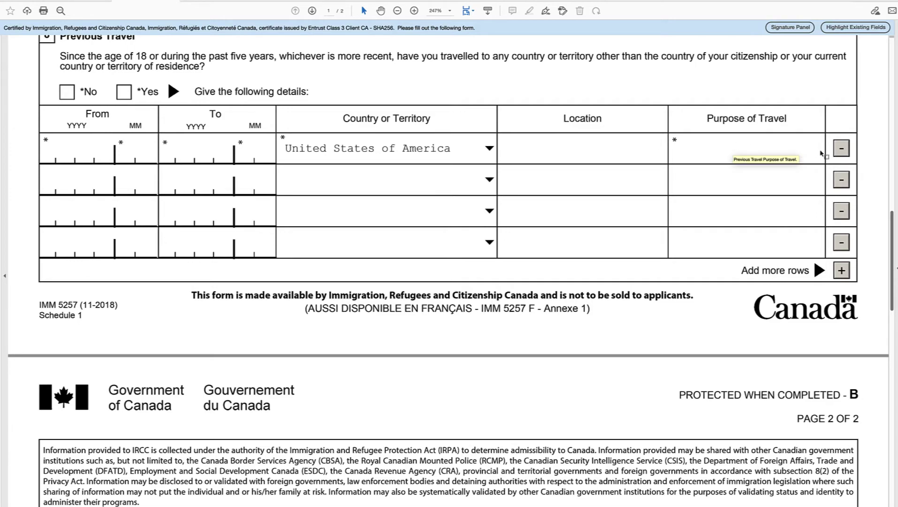
click(842, 271)
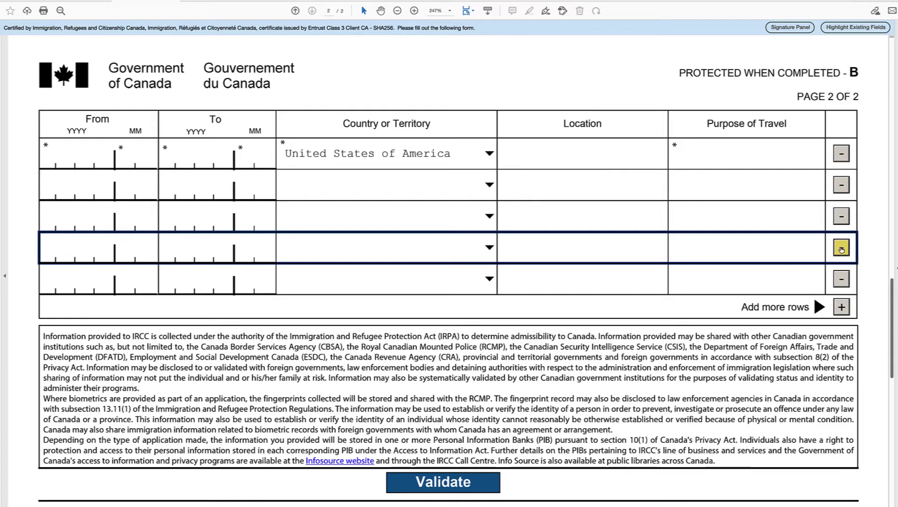
click(841, 248)
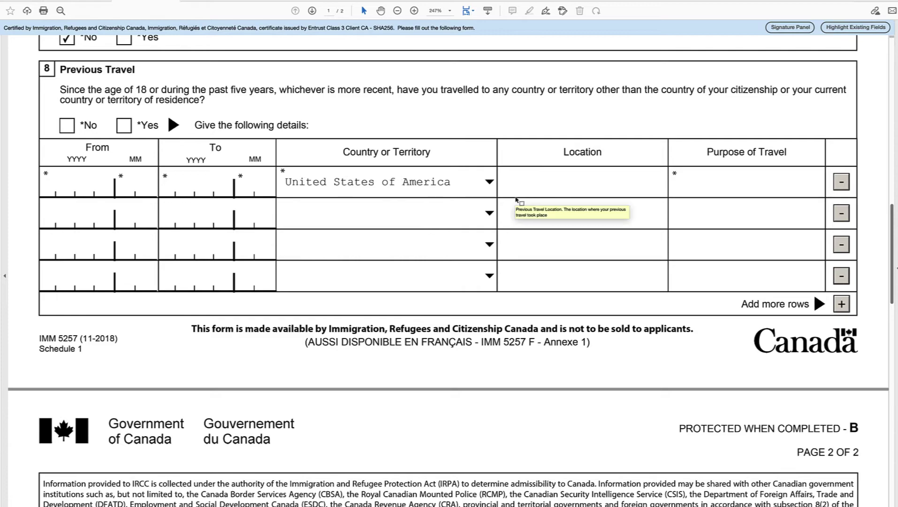
Step: Validate the form from the end of page 2, dismiss the alert, and review the required fields and Validated status on page 1
scroll(473, 205, down, 3)
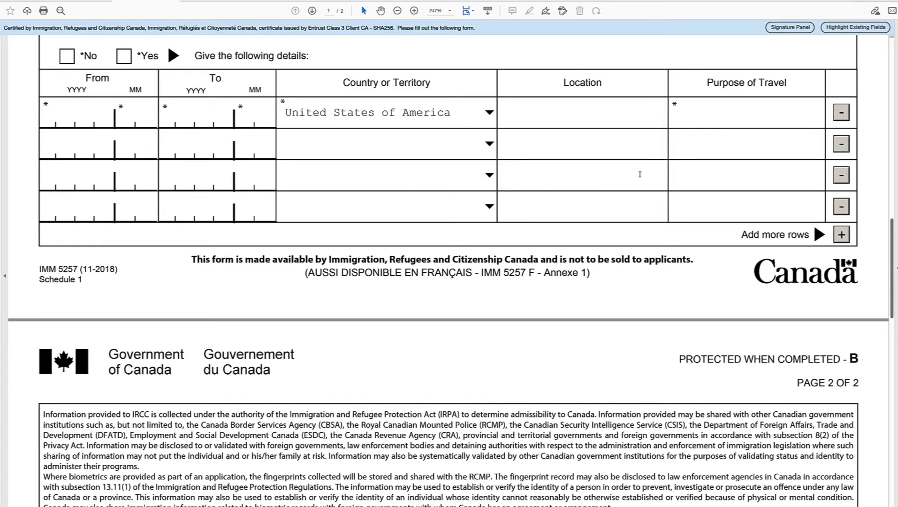
scroll(581, 204, down, 5)
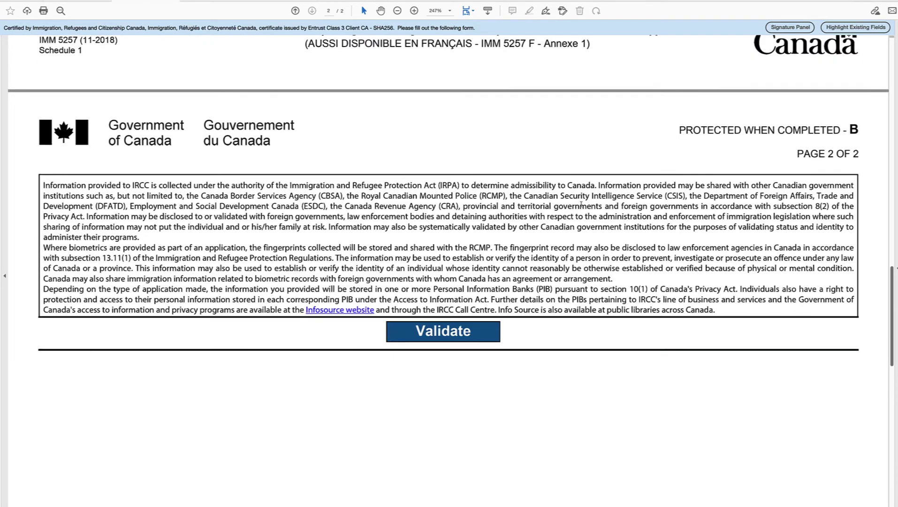
scroll(581, 204, down, 1)
scroll(581, 204, down, 1)
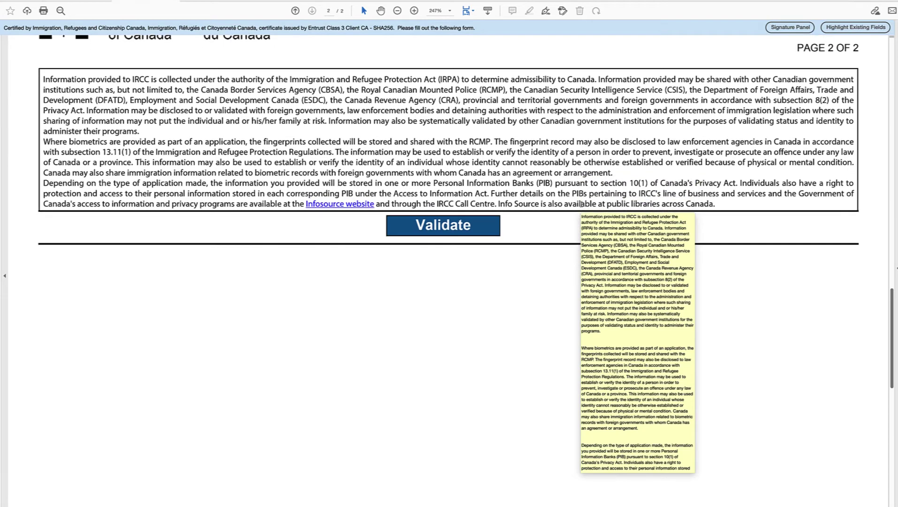
click(441, 228)
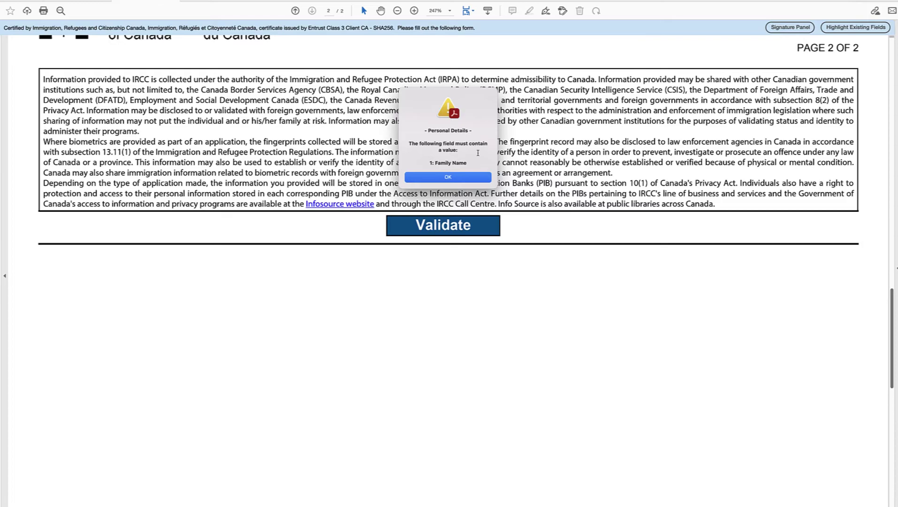
click(453, 177)
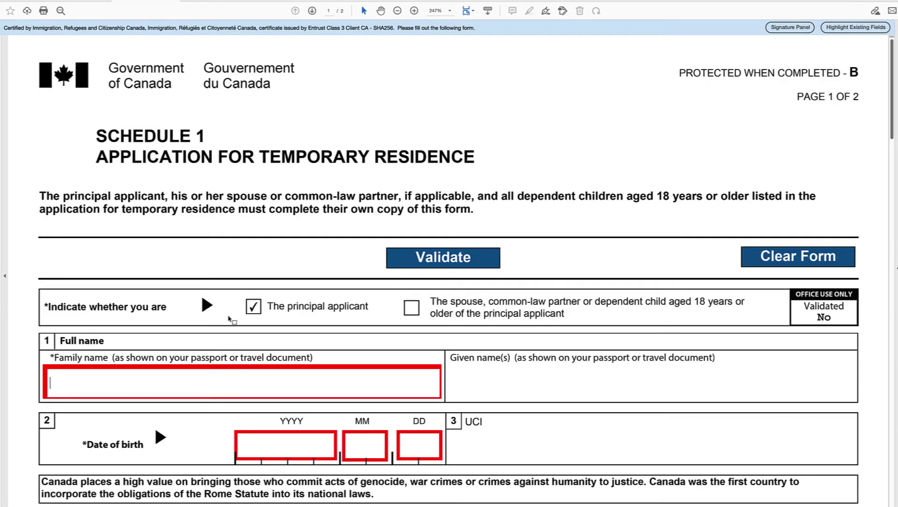
scroll(236, 318, down, 5)
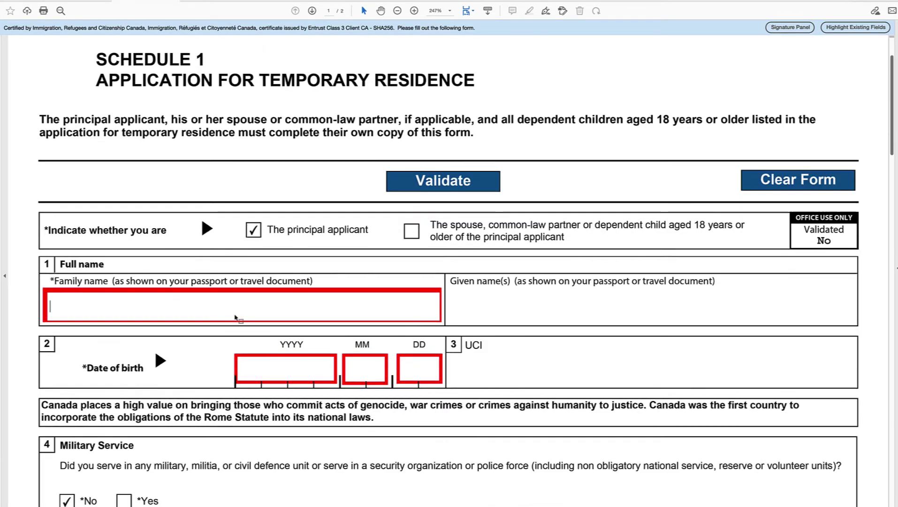
scroll(235, 314, down, 1)
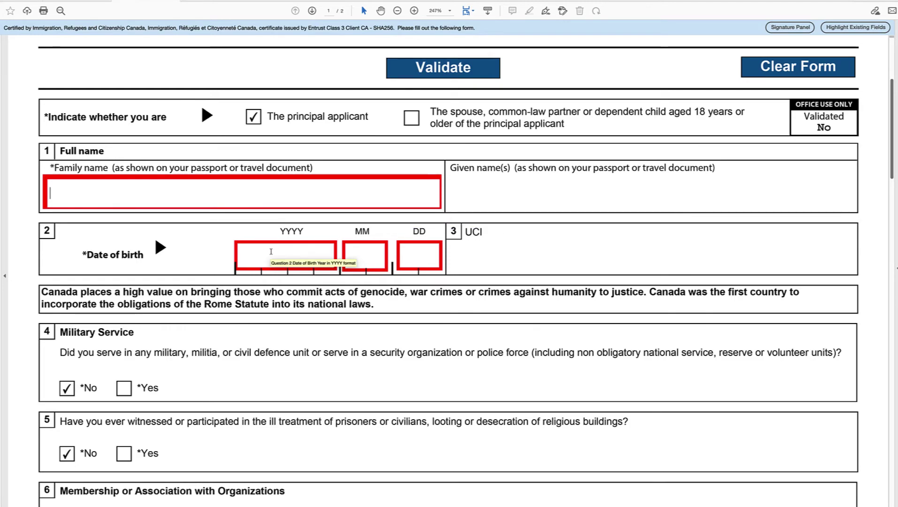
scroll(816, 81, down, 1)
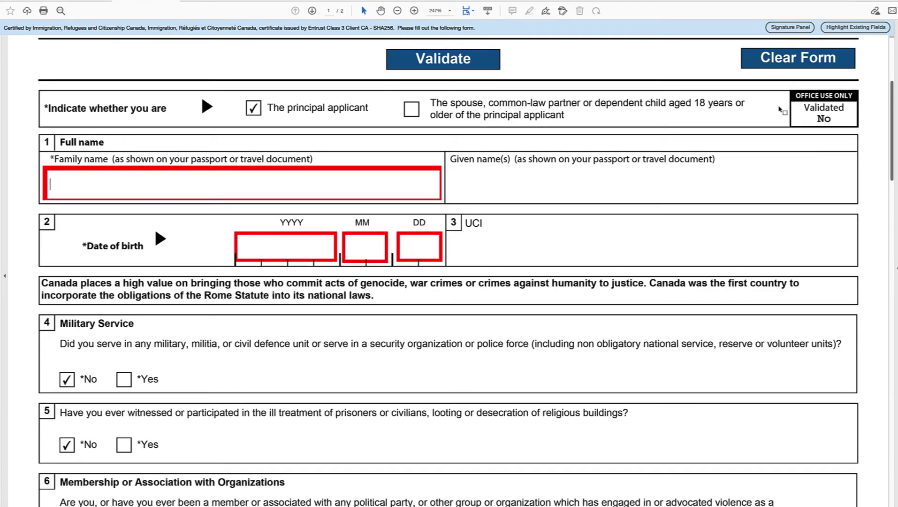
scroll(816, 81, down, 1)
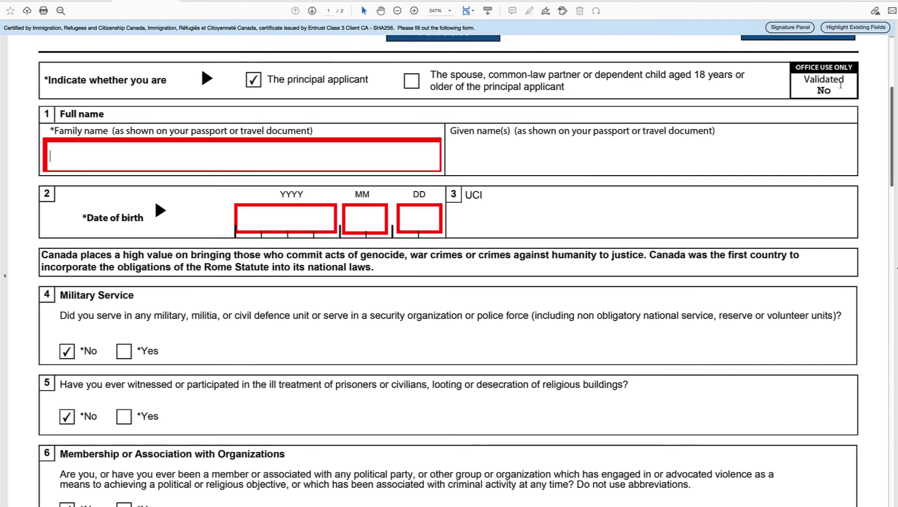
Step: Clear all data entered on the form, accepting the erase confirmation and closing the completion notice
scroll(833, 110, up, 1)
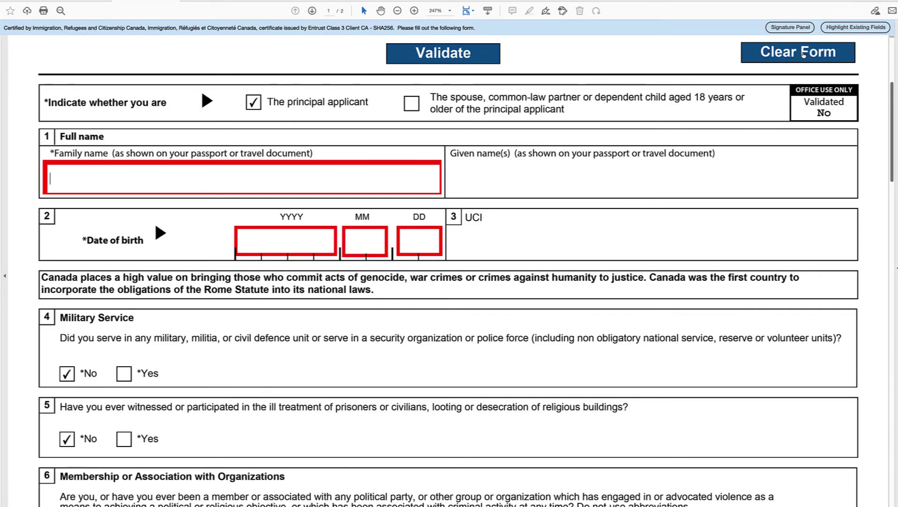
click(788, 59)
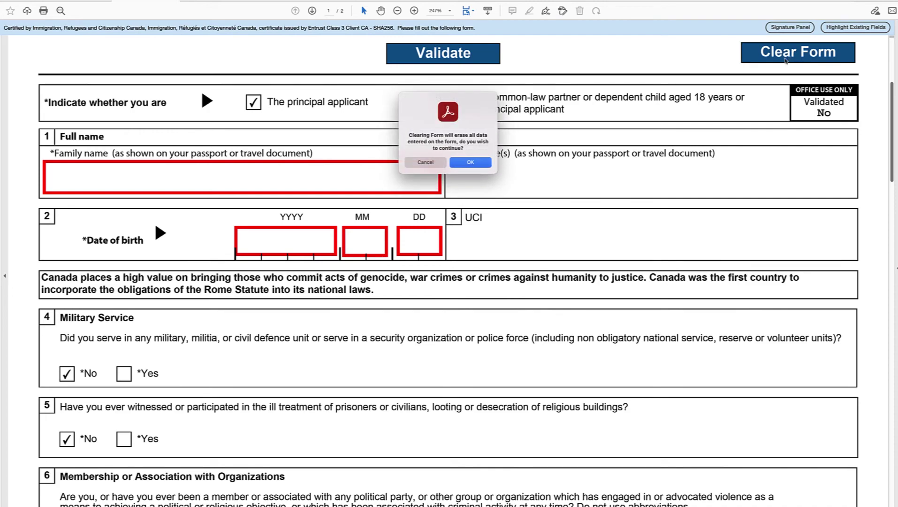
click(471, 163)
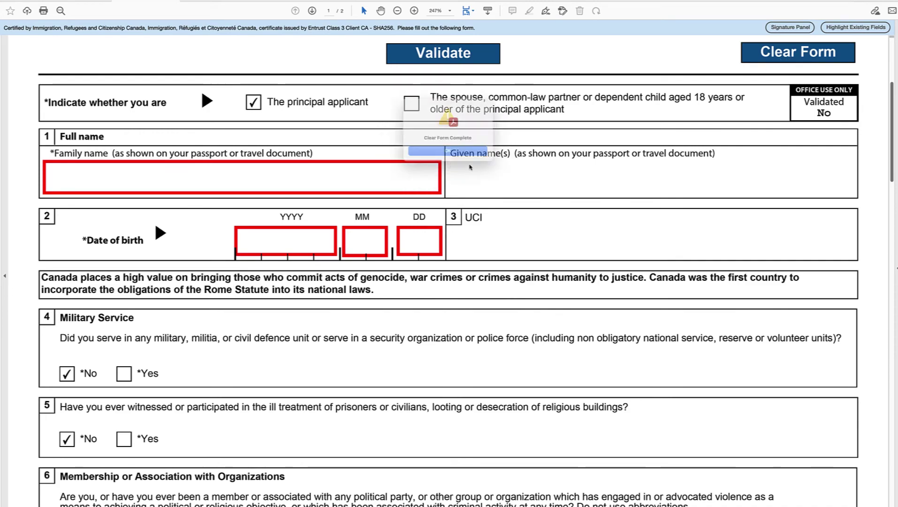
click(448, 152)
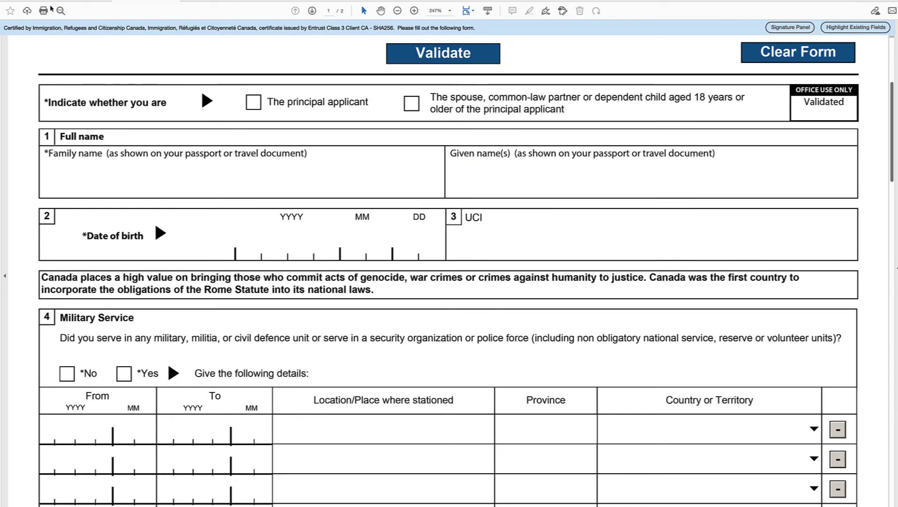
Step: View the Save As PDF dialog for the form and close it without saving
click(18, 1)
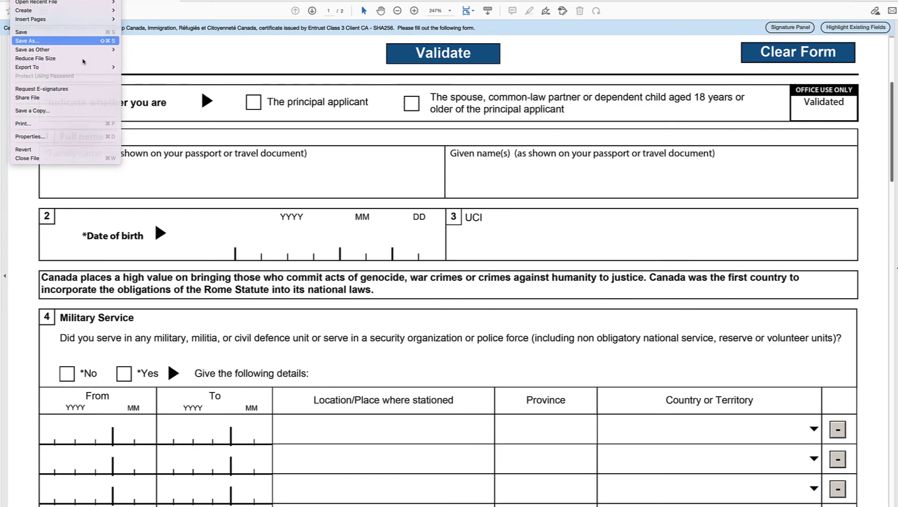
click(26, 40)
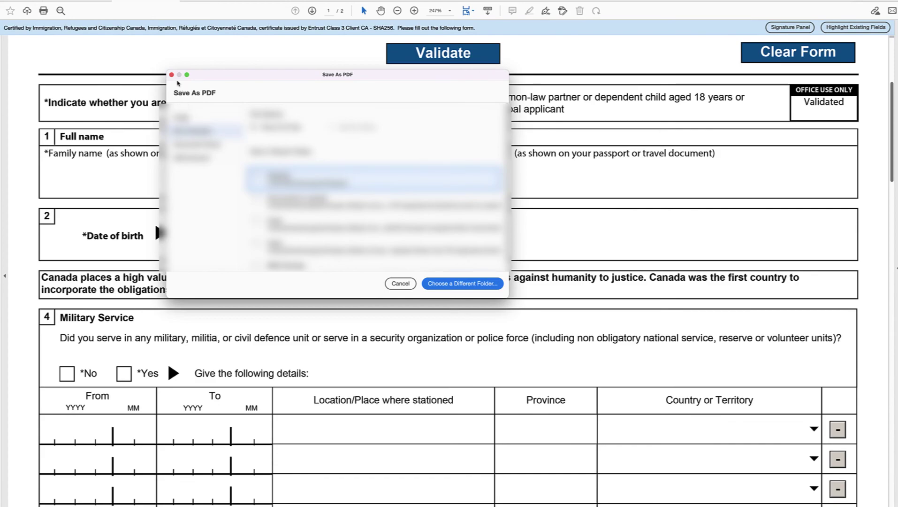
key(Escape)
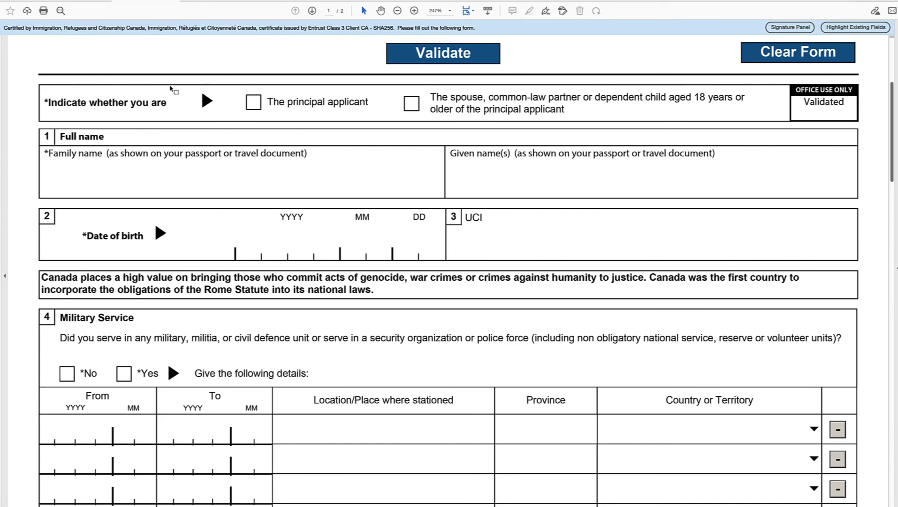
scroll(385, 189, up, 5)
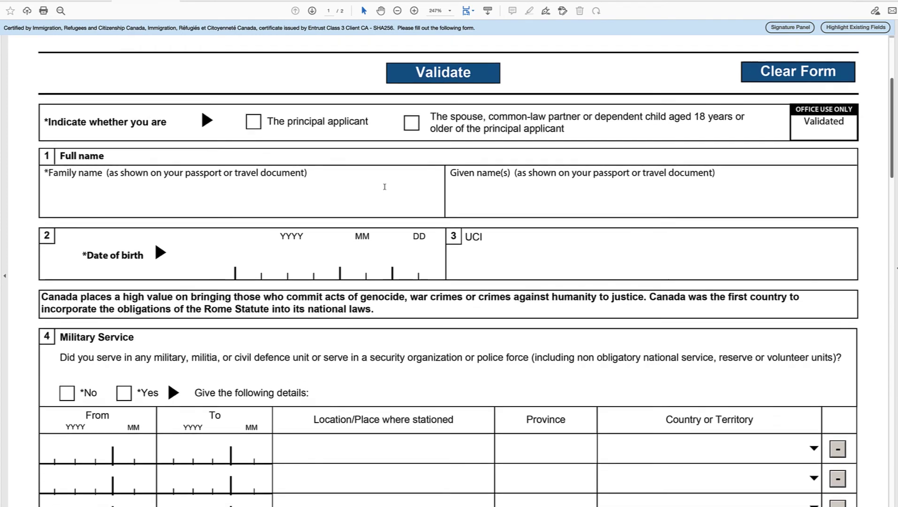